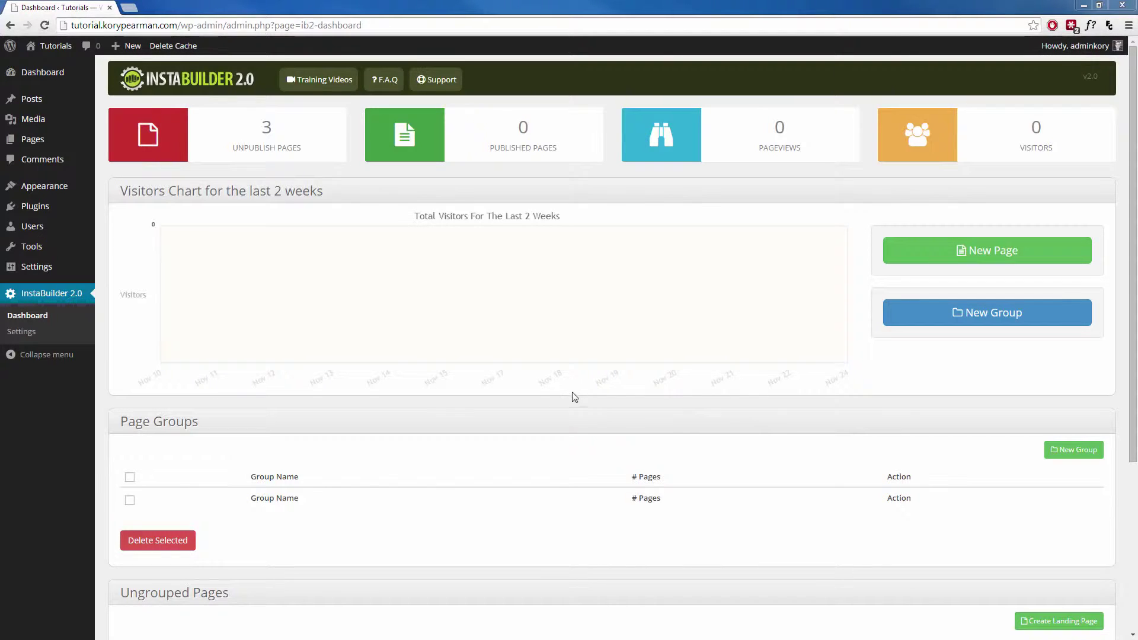
# Step: Start a new page and filter templates to Squeeze Page, 2 Steps Opt-In
pyautogui.click(981, 265)
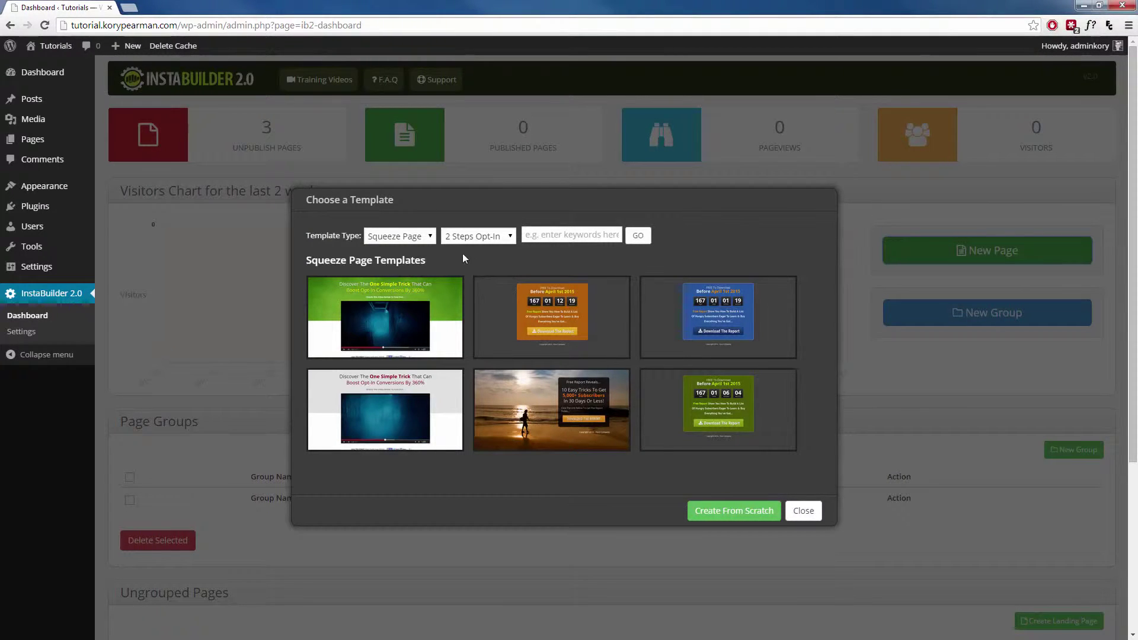
pyautogui.click(422, 237)
pyautogui.click(409, 275)
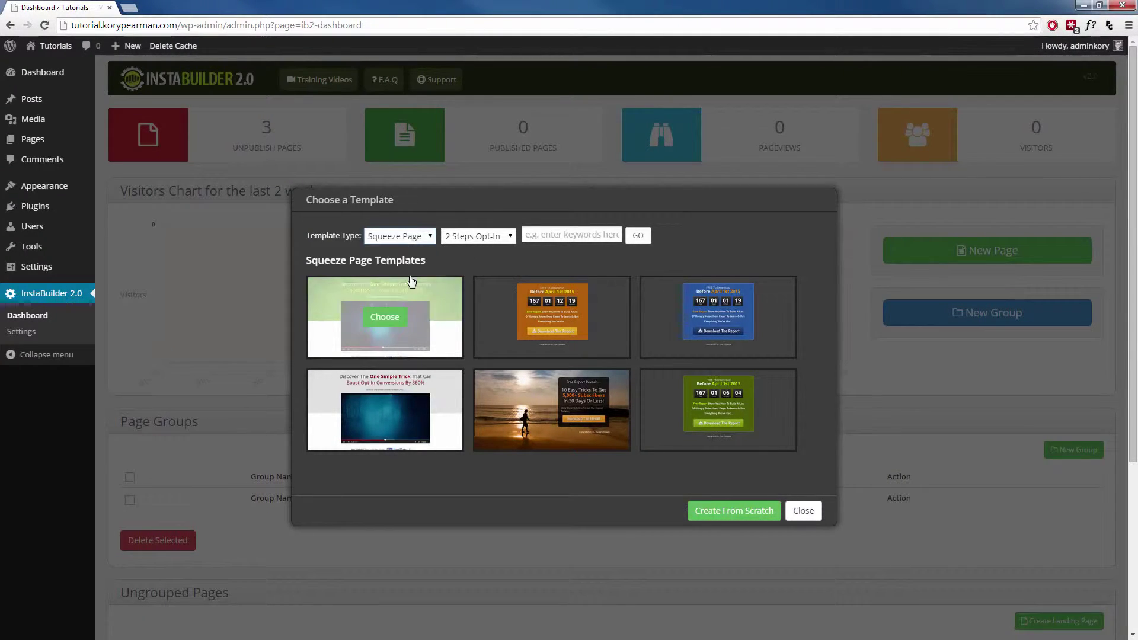
pyautogui.click(501, 237)
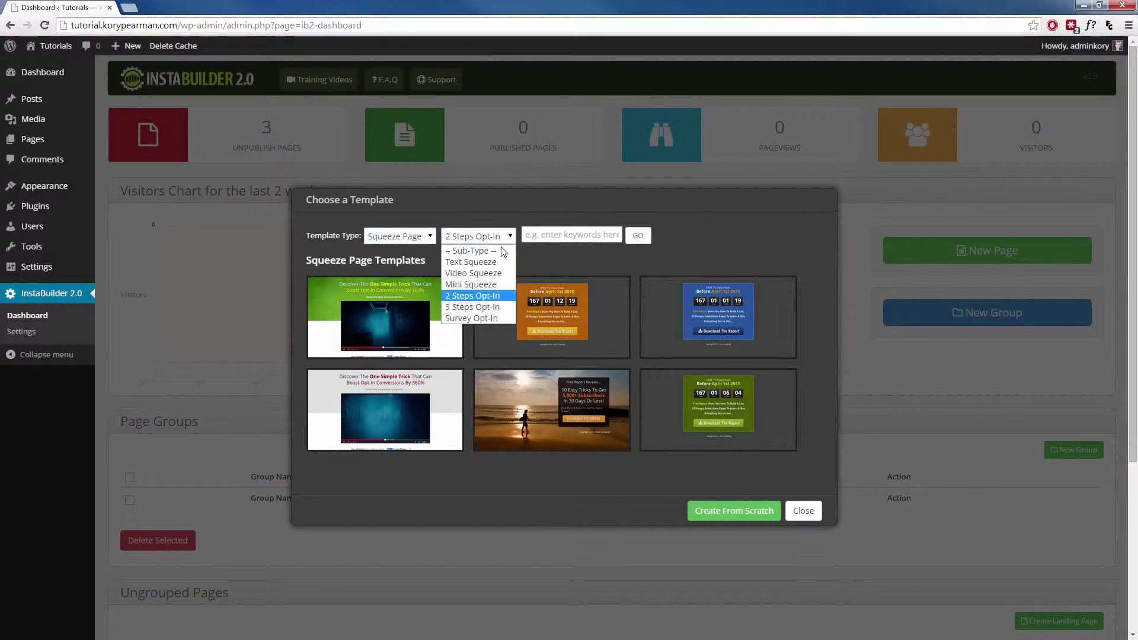
pyautogui.click(489, 296)
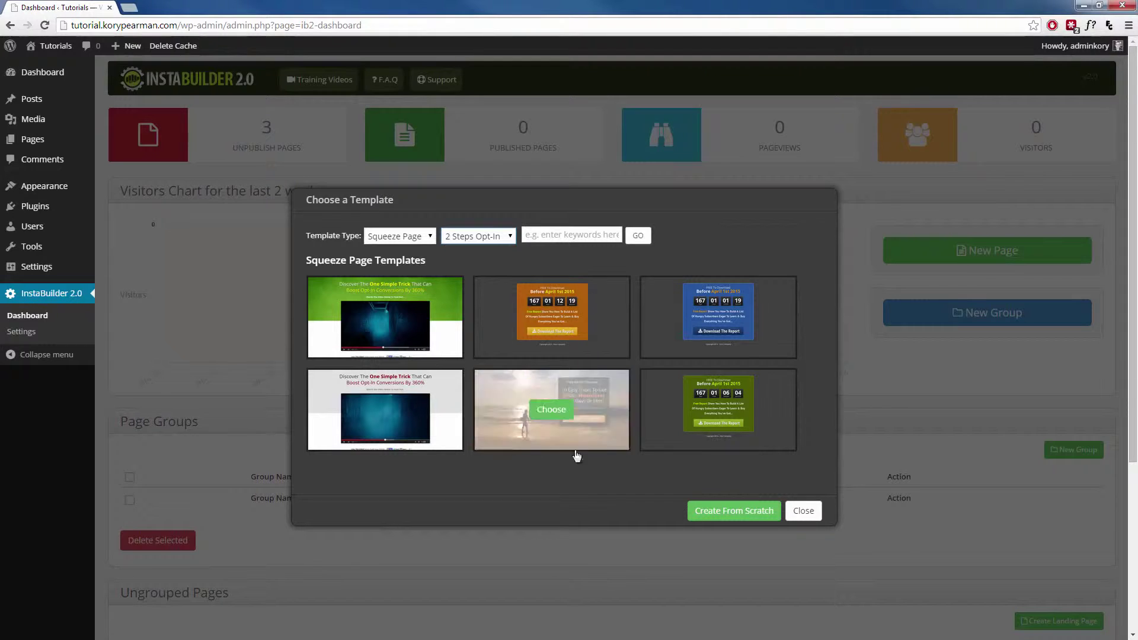
# Step: Create the page from the beach sunset template and select its Download The Report button
pyautogui.moveTo(597, 432)
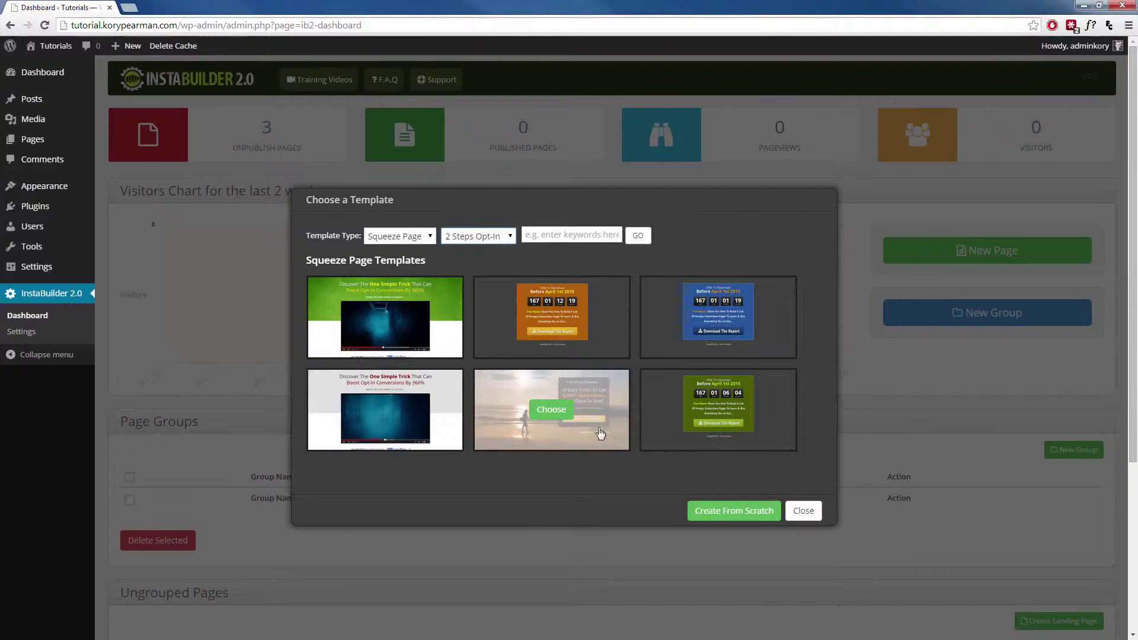
pyautogui.click(550, 410)
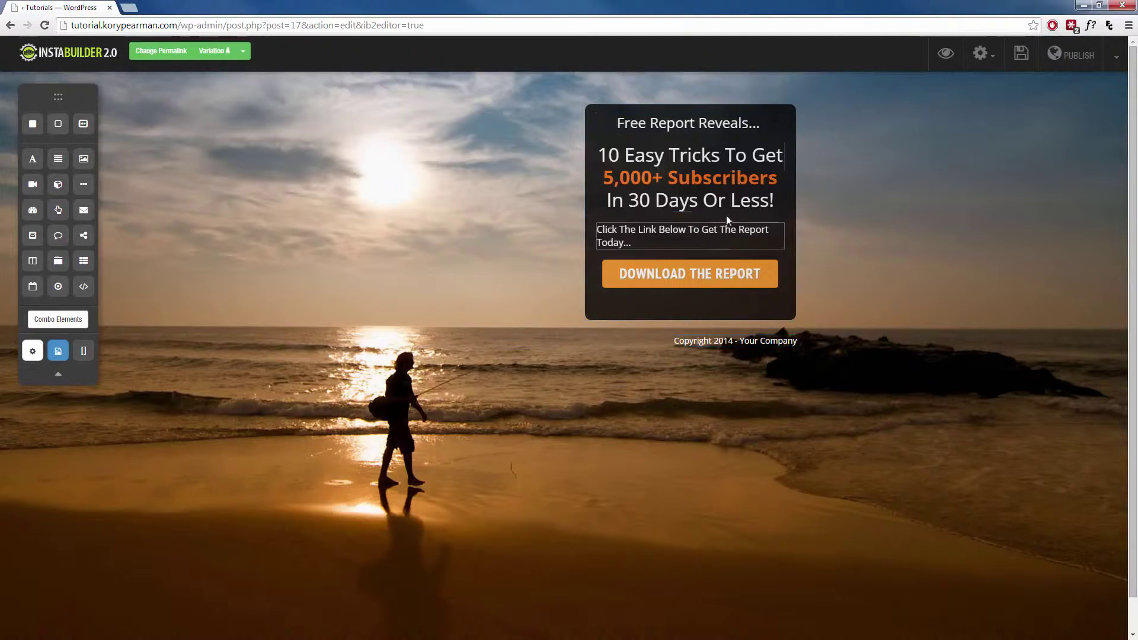
pyautogui.moveTo(706, 130)
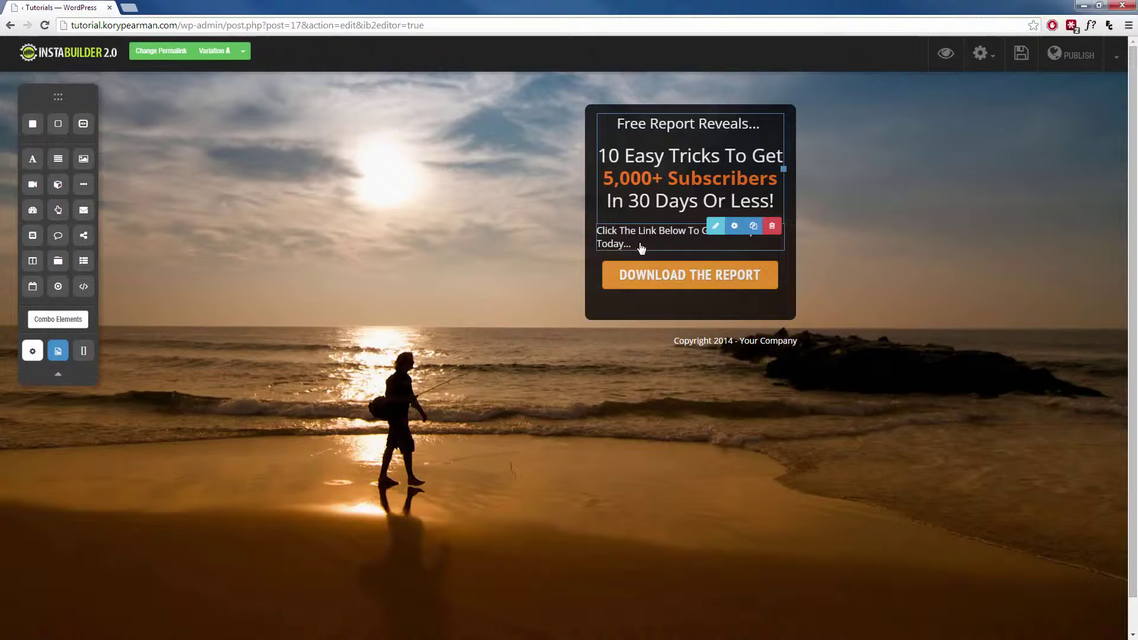
pyautogui.click(703, 280)
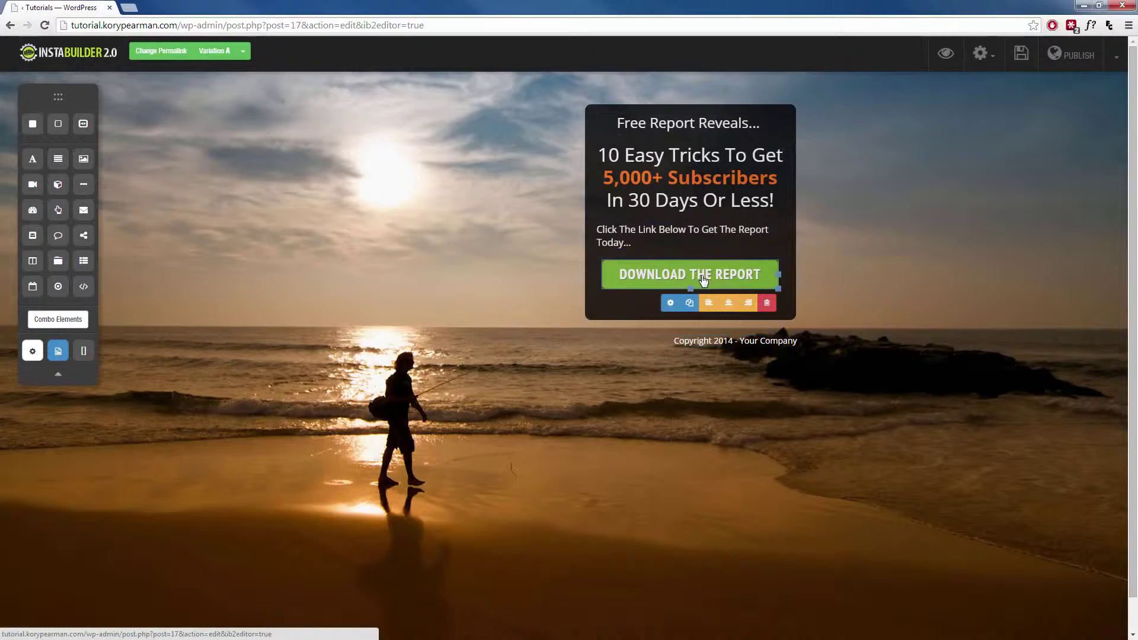
# Step: Confirm the Download The Report button's Target Link Type is PopUp and open that popup for editing
pyautogui.click(671, 304)
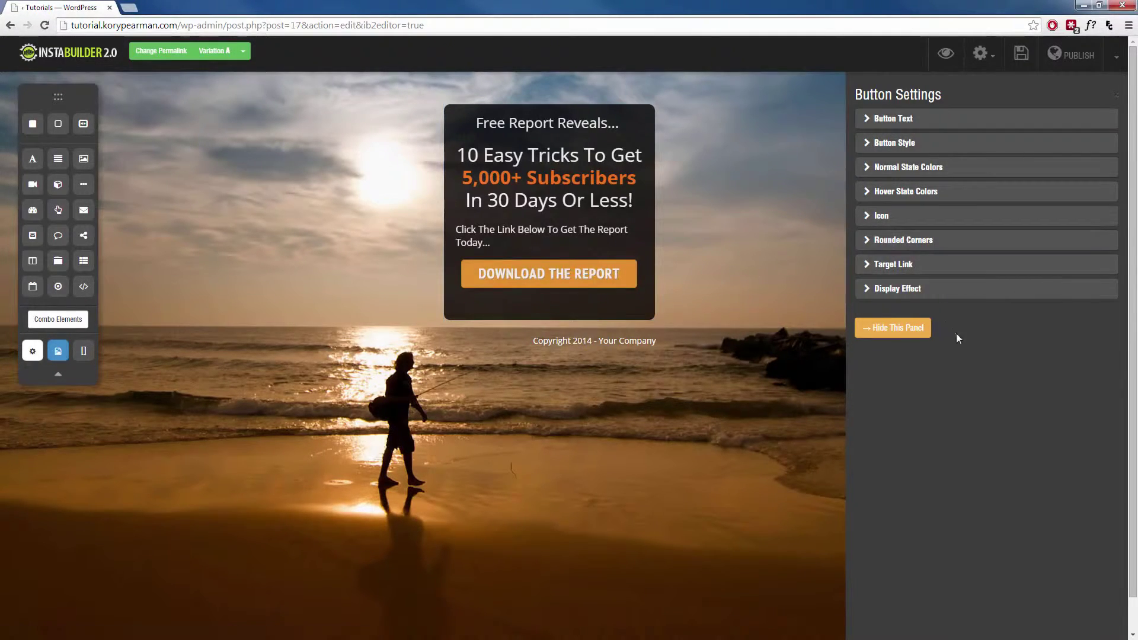
pyautogui.click(866, 265)
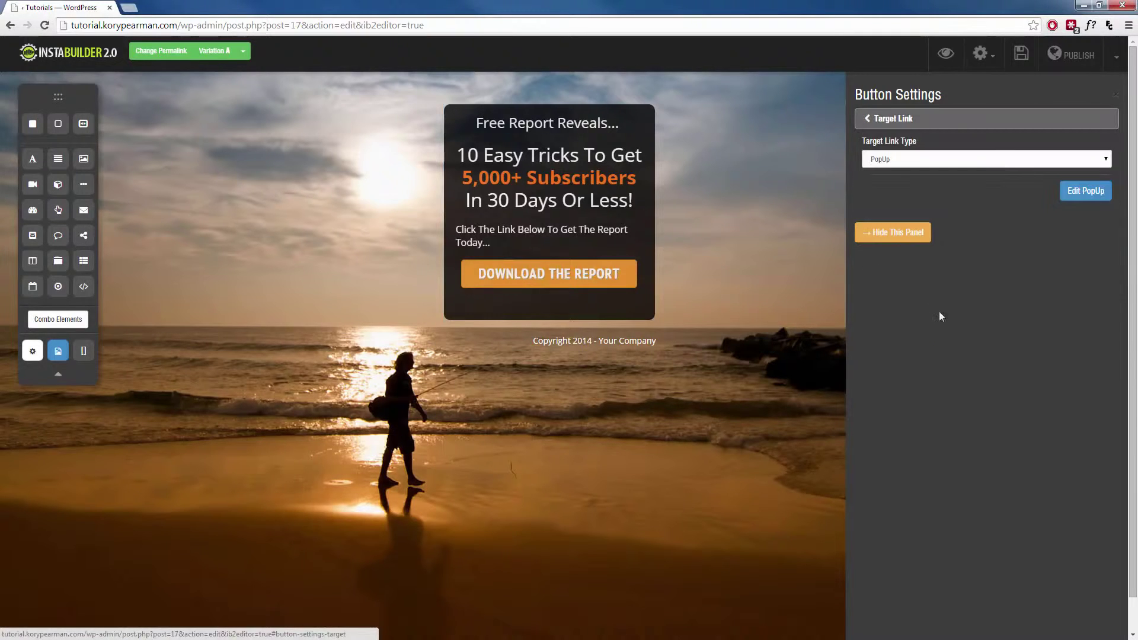
pyautogui.click(1000, 161)
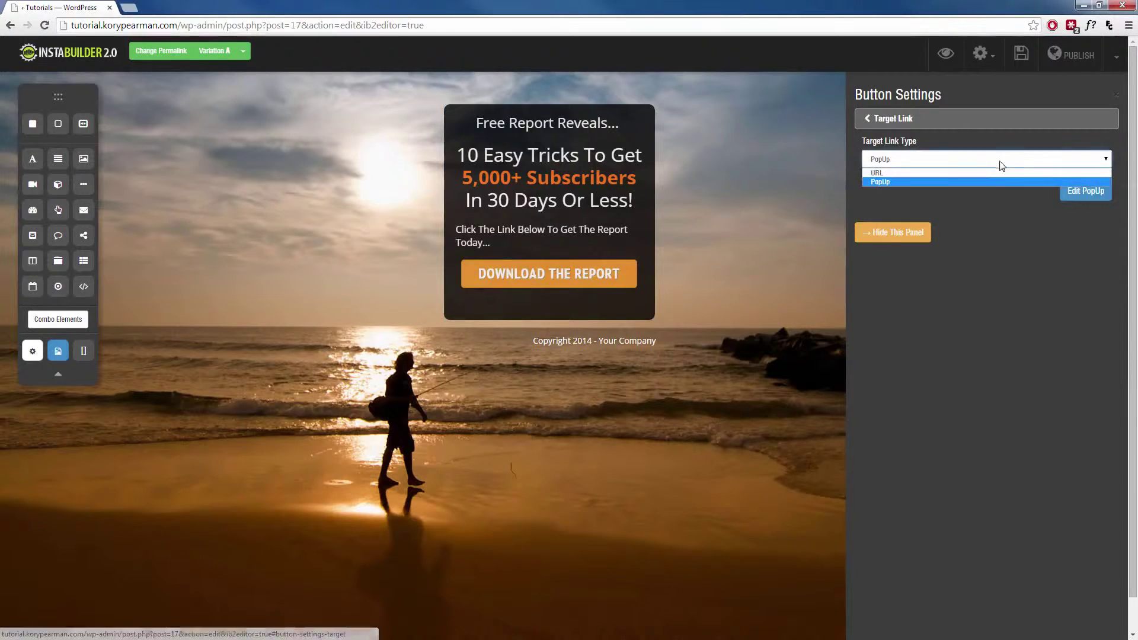
pyautogui.click(928, 182)
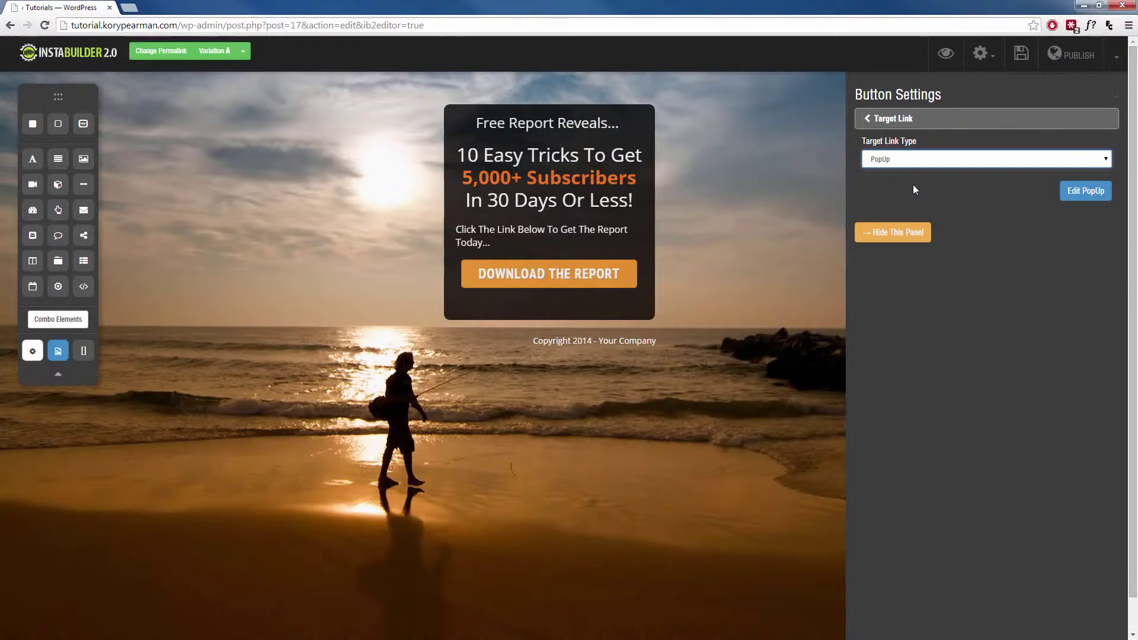
pyautogui.click(1090, 195)
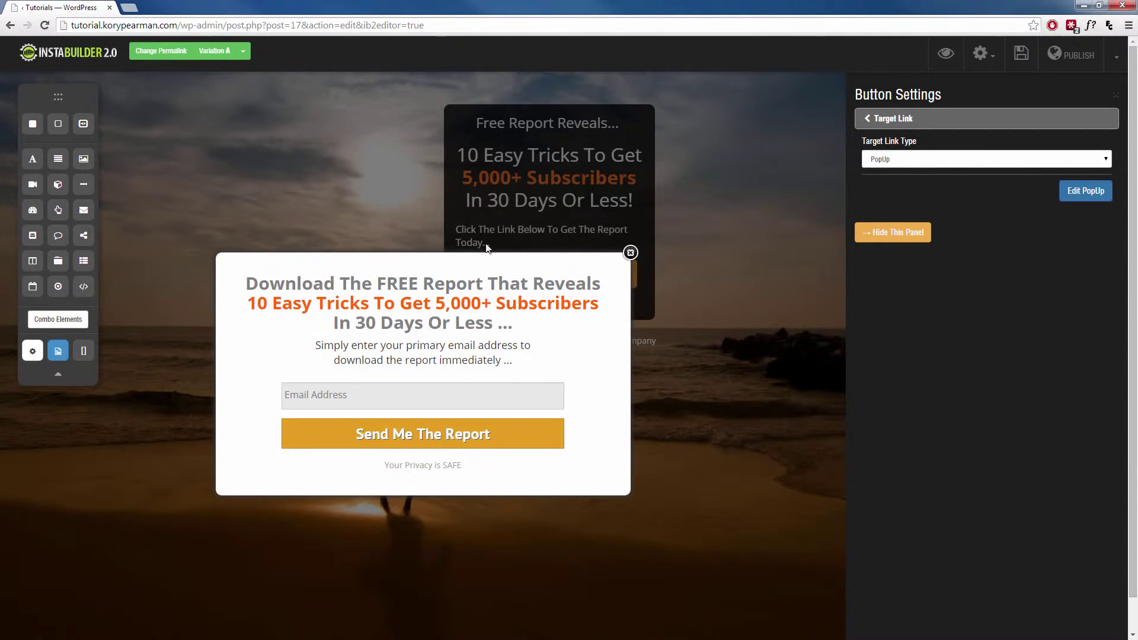
# Step: Append ' More Headline' to the popup headline, then select the email opt-in form
pyautogui.click(441, 299)
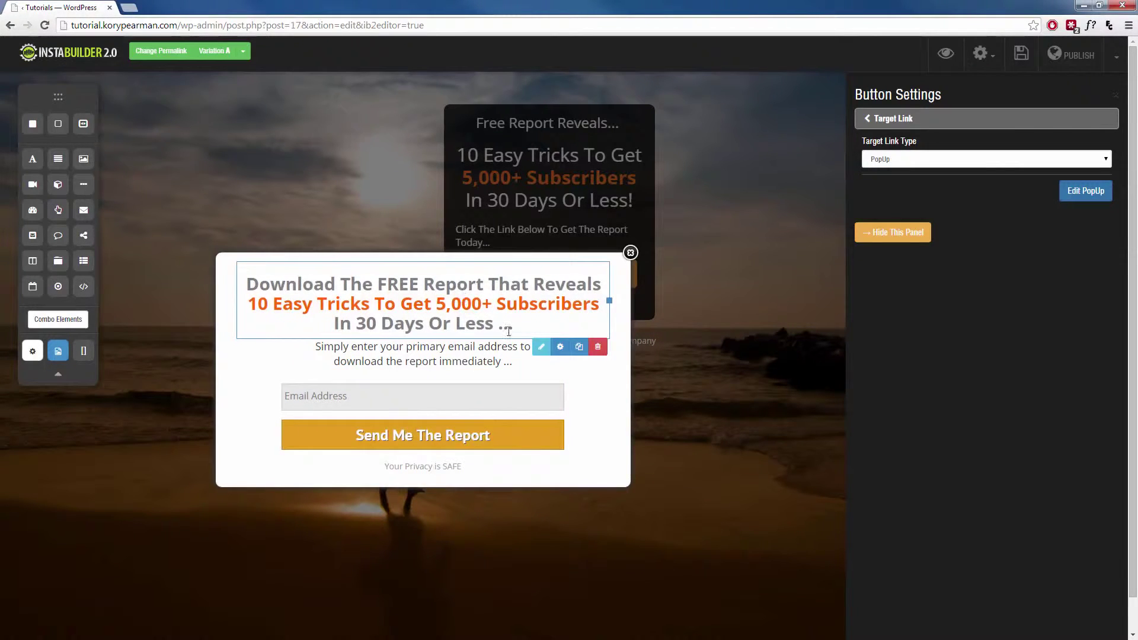
pyautogui.click(540, 347)
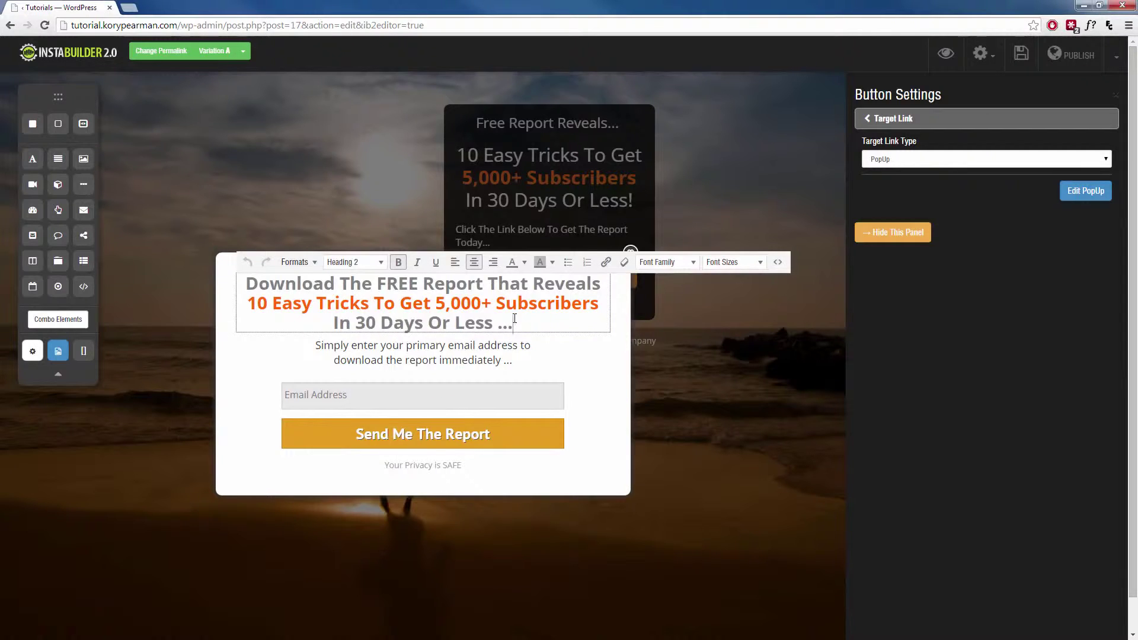
pyautogui.write('More Headline')
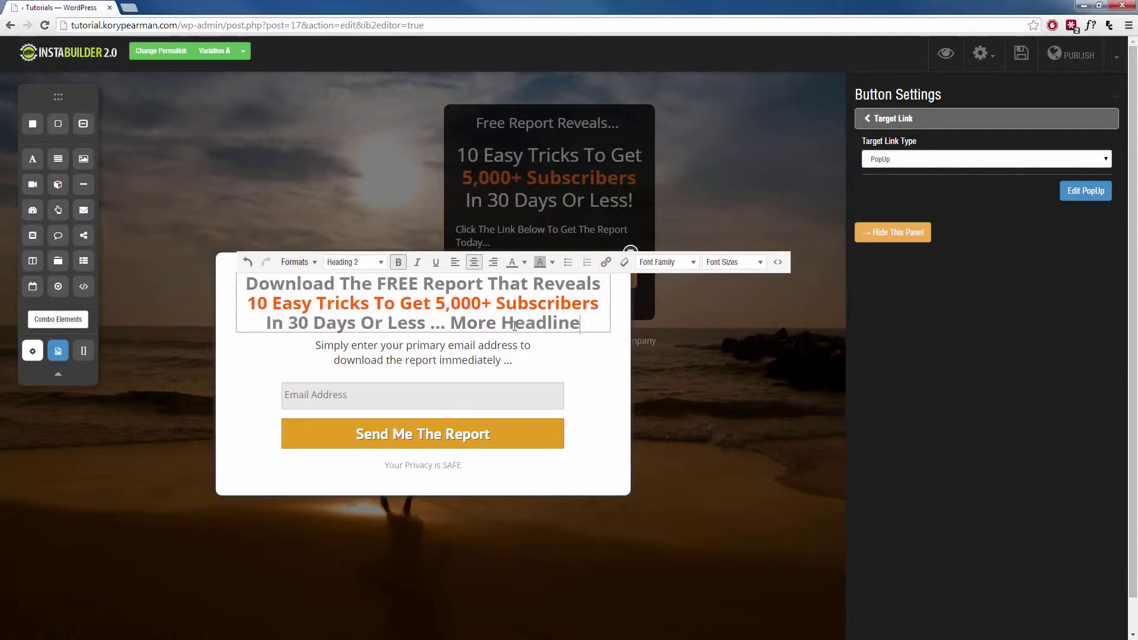
pyautogui.click(403, 360)
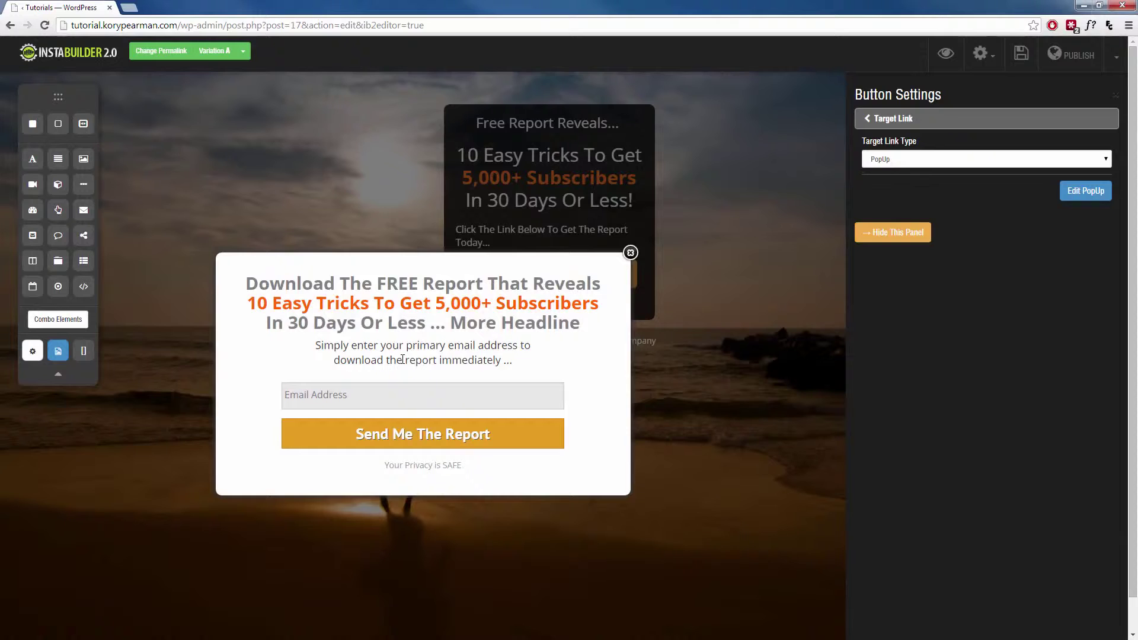
pyautogui.click(402, 360)
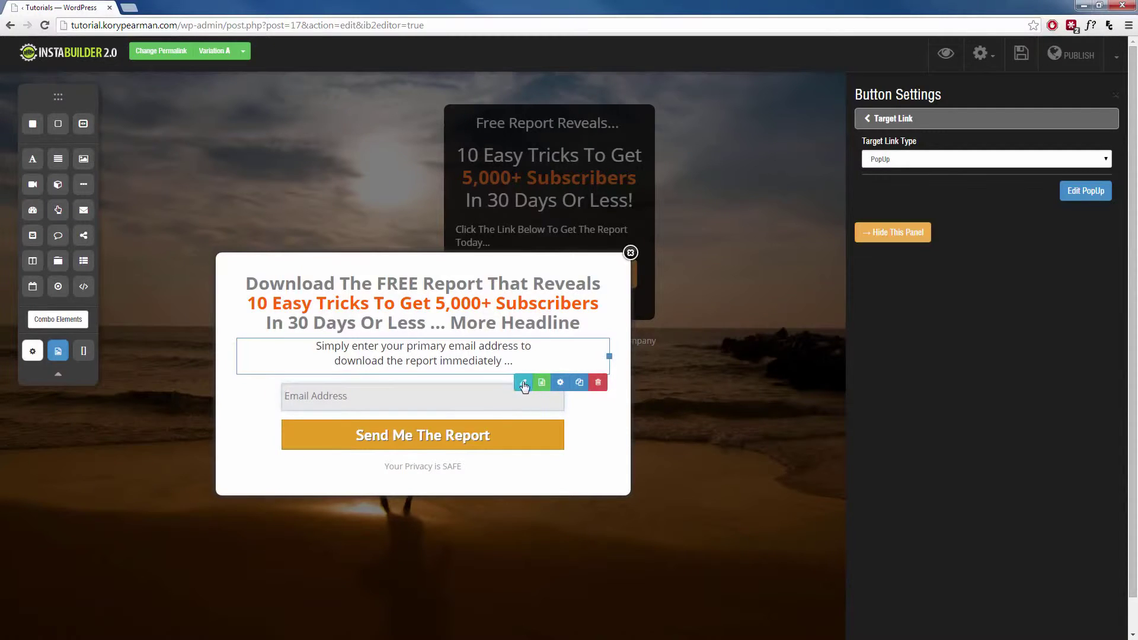
pyautogui.click(432, 389)
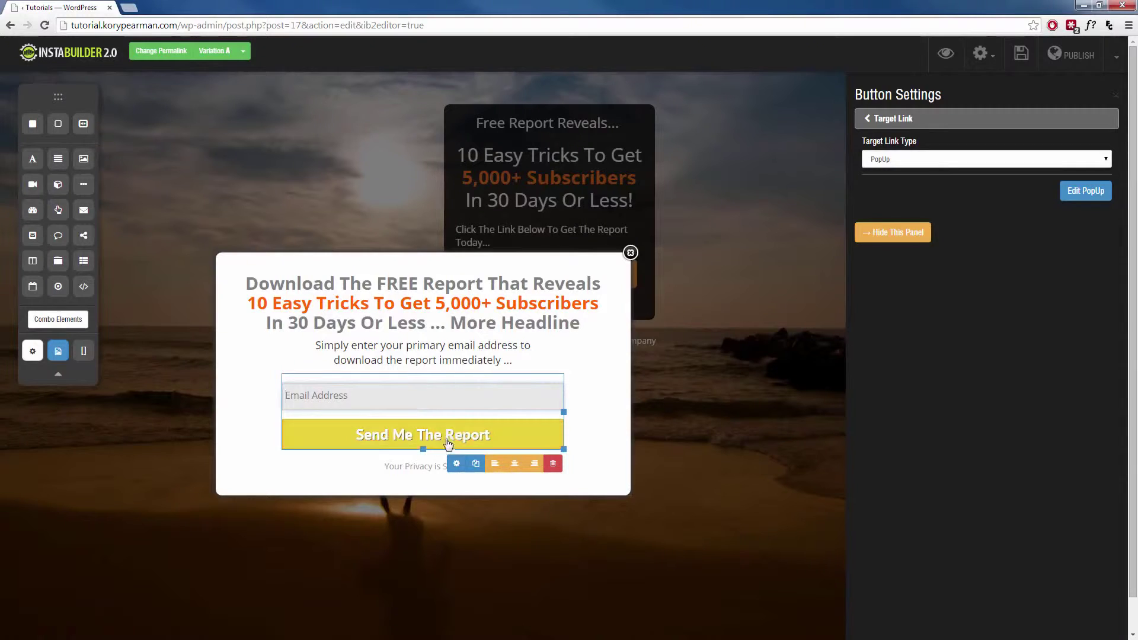
# Step: Open the email form's Opt-In Settings and inspect the Opt-In Form HTML Code section
pyautogui.click(458, 465)
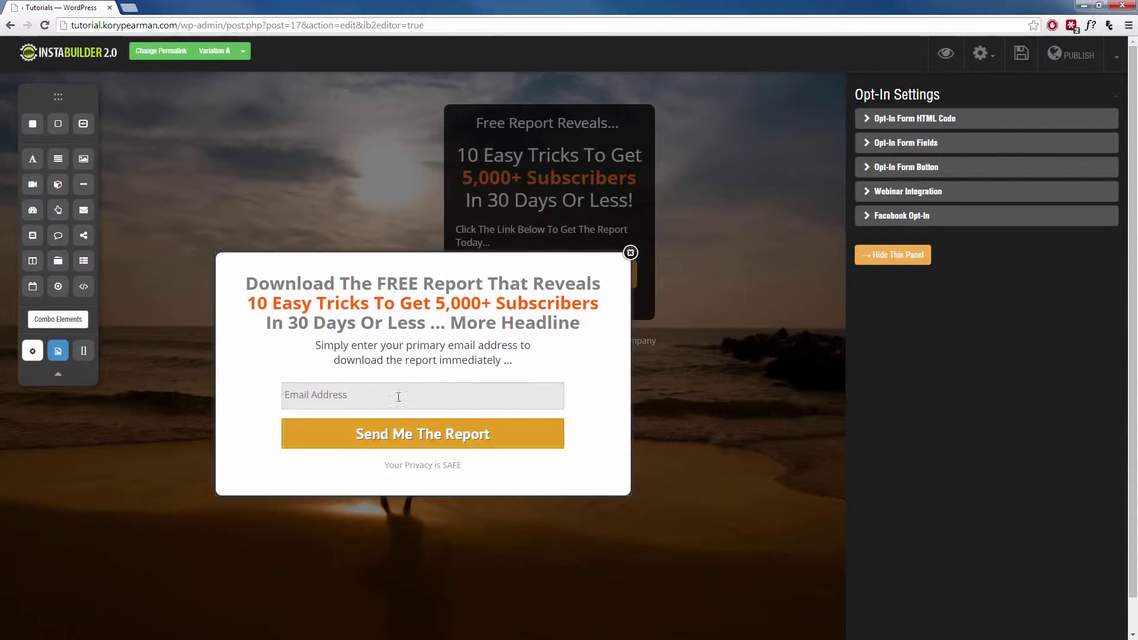
pyautogui.click(467, 413)
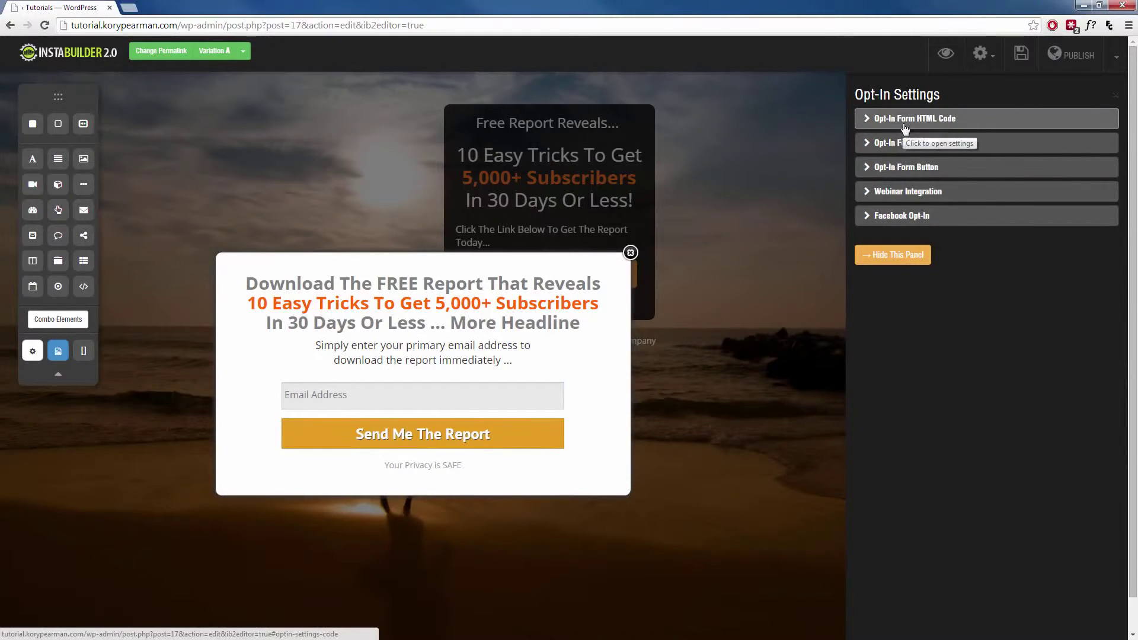
pyautogui.click(926, 123)
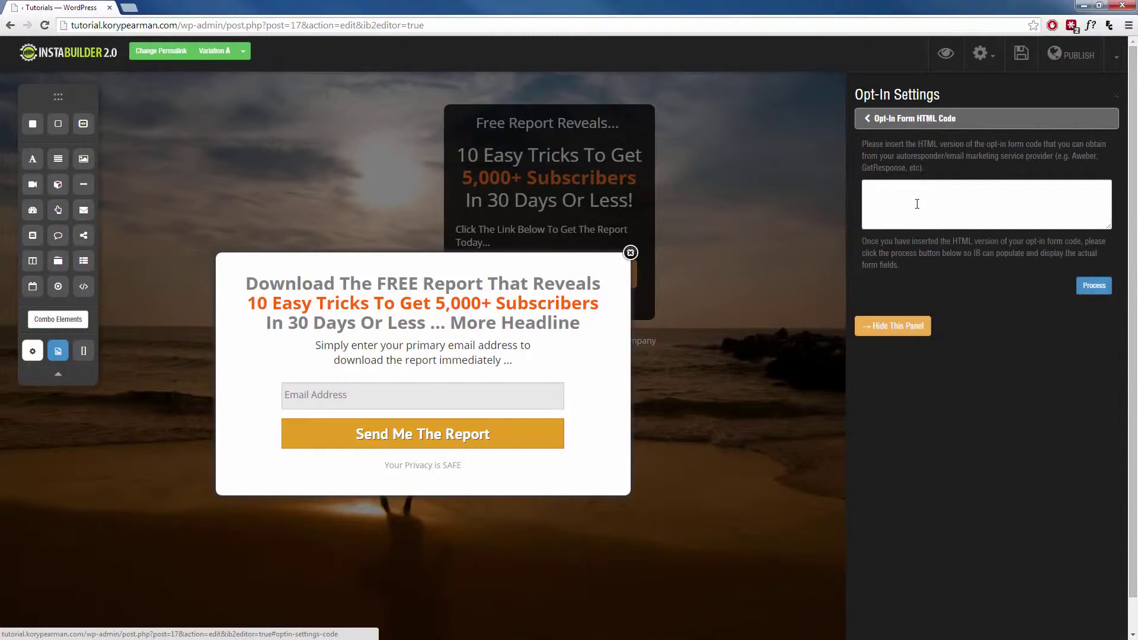
pyautogui.click(917, 204)
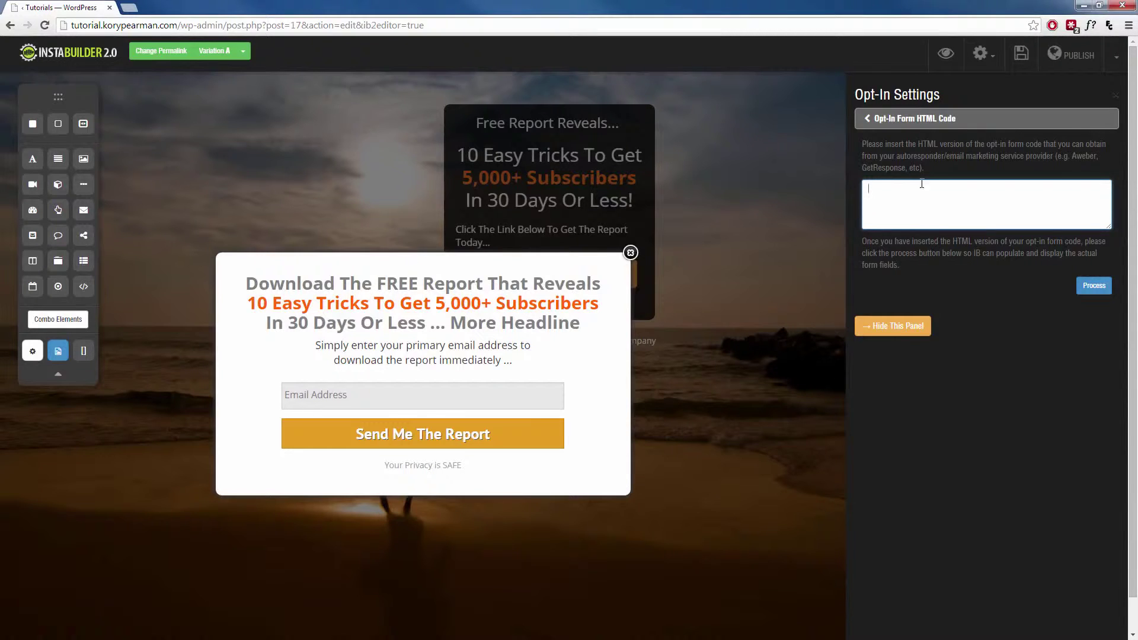
pyautogui.click(912, 126)
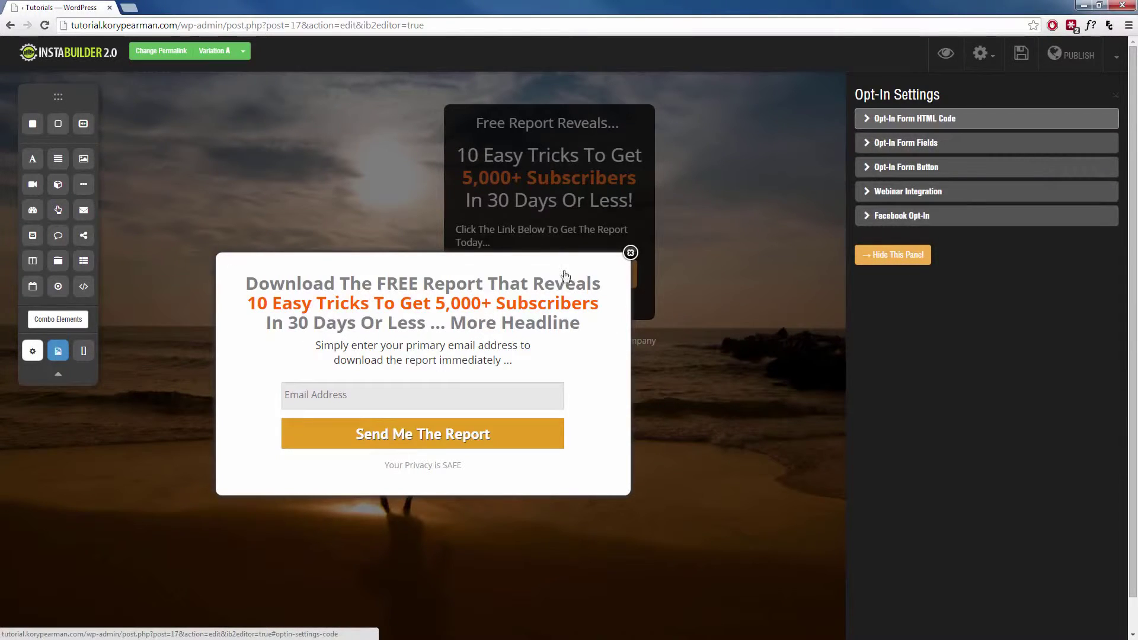
# Step: Add an image placeholder to the popup below the headline
pyautogui.click(893, 255)
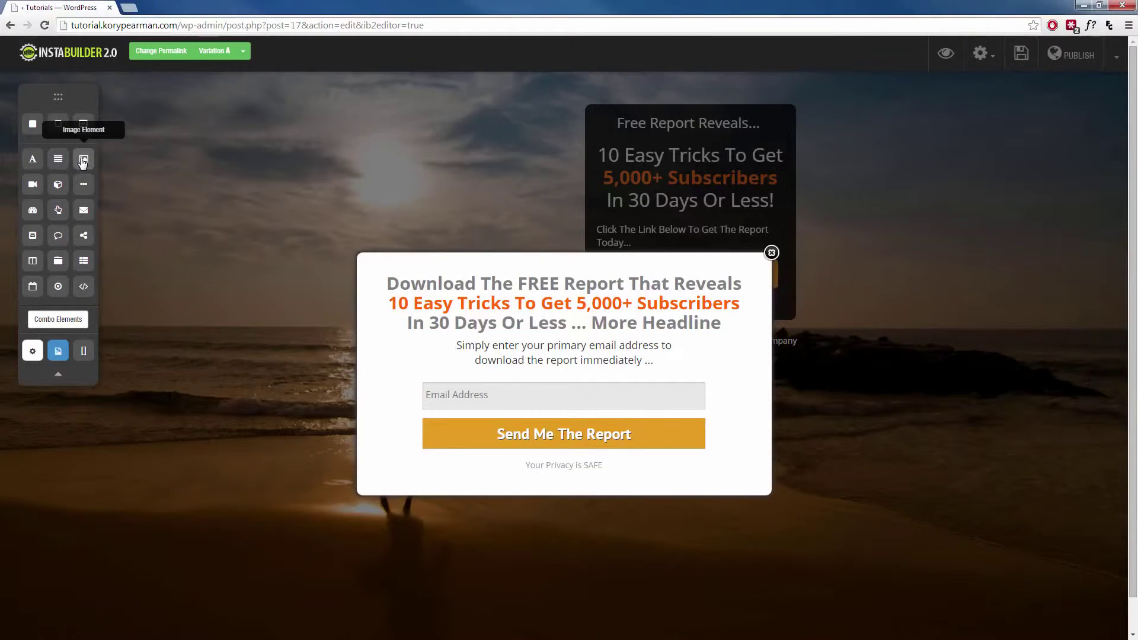
pyautogui.moveTo(84, 161); pyautogui.dragTo(567, 390)
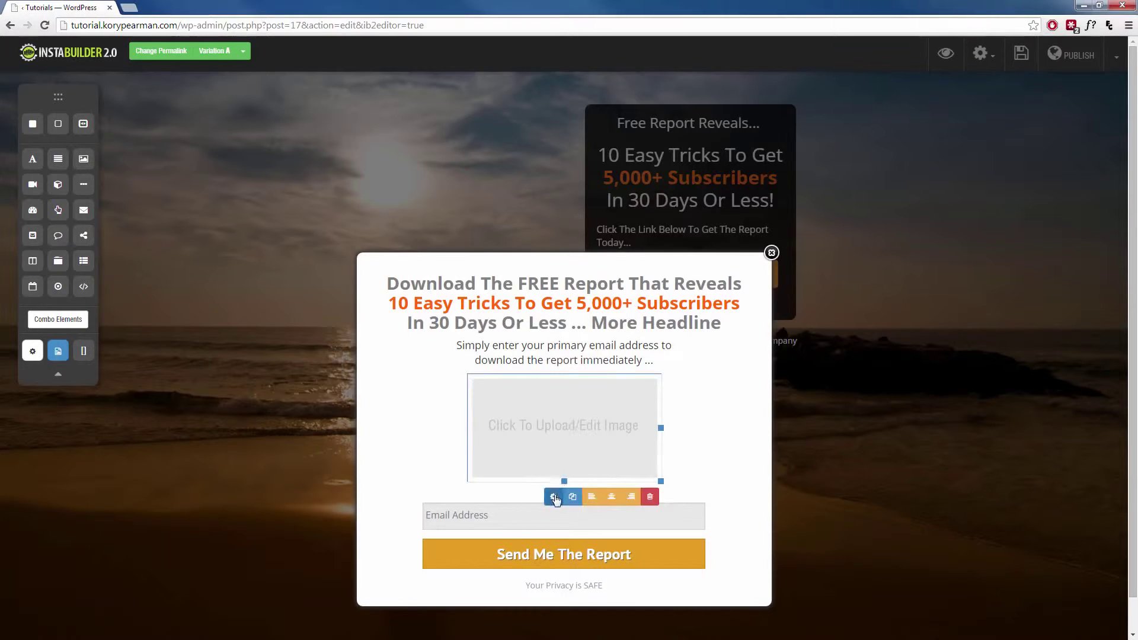
pyautogui.click(556, 492)
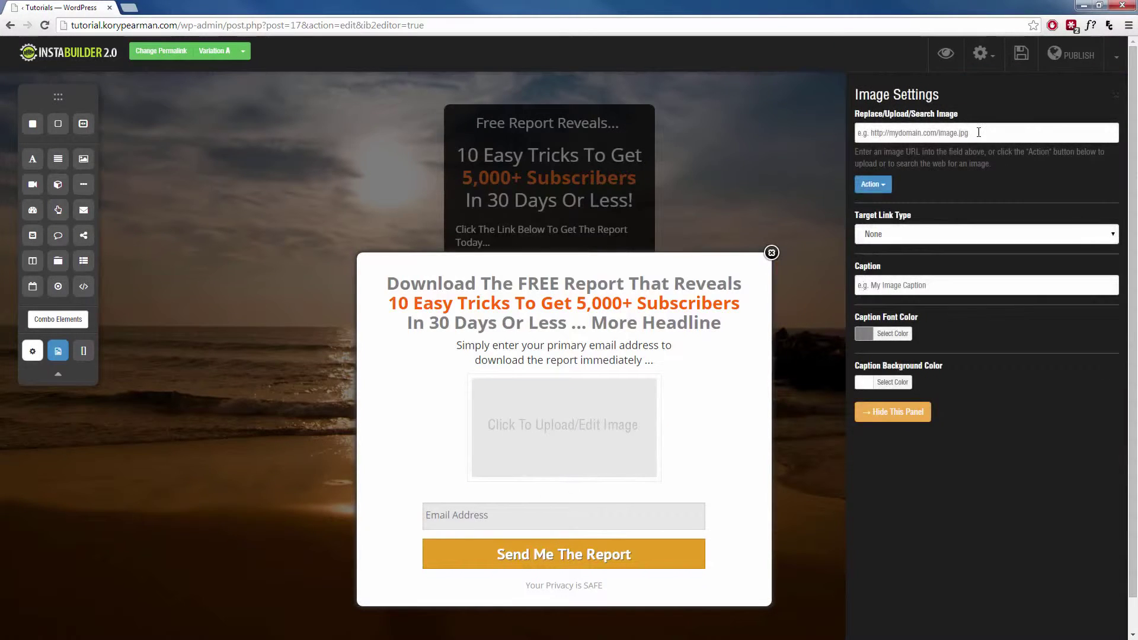
pyautogui.click(762, 419)
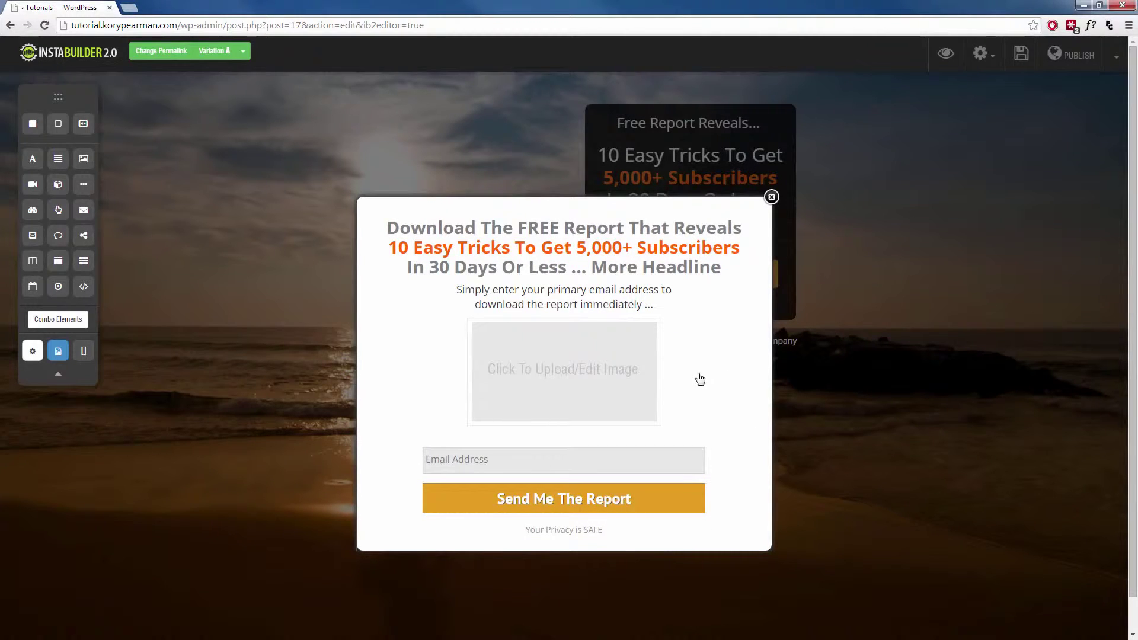
# Step: Delete the popup's subheadline text and confirm the removal
pyautogui.click(619, 303)
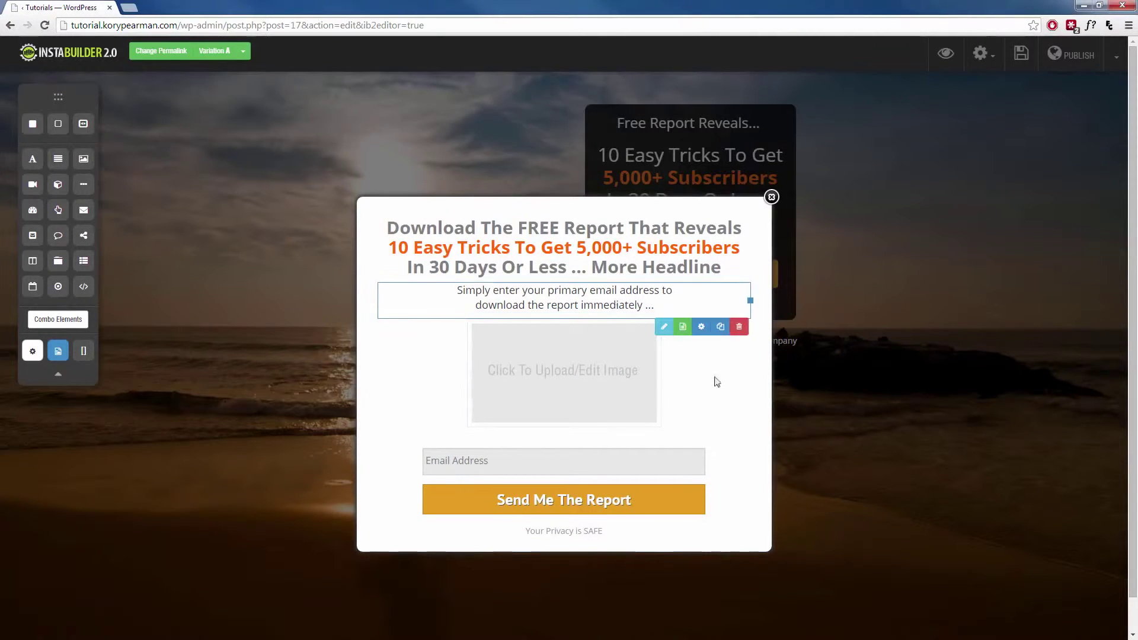
pyautogui.click(739, 330)
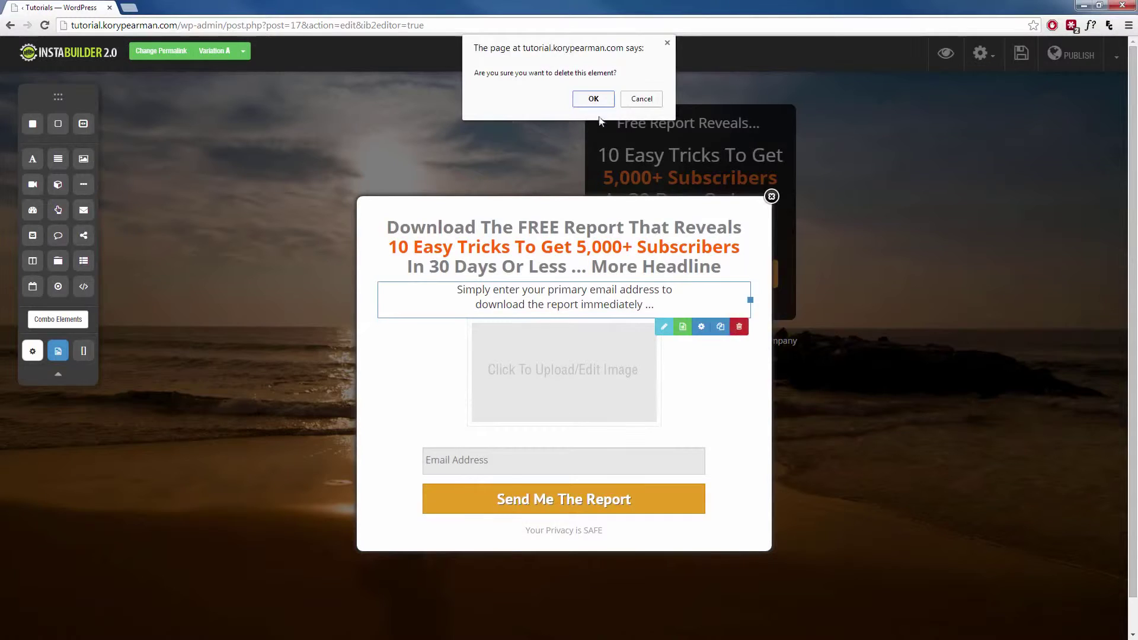
pyautogui.press('Return')
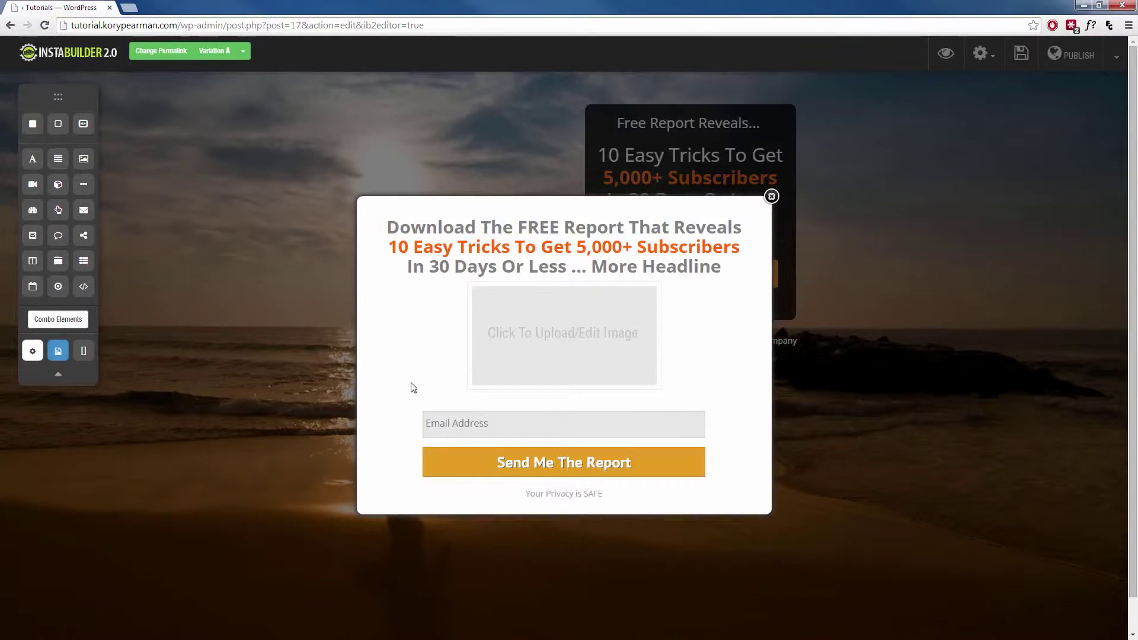
# Step: Save the page and preview it, testing the Download The Report popup's Email Address field
pyautogui.click(1020, 54)
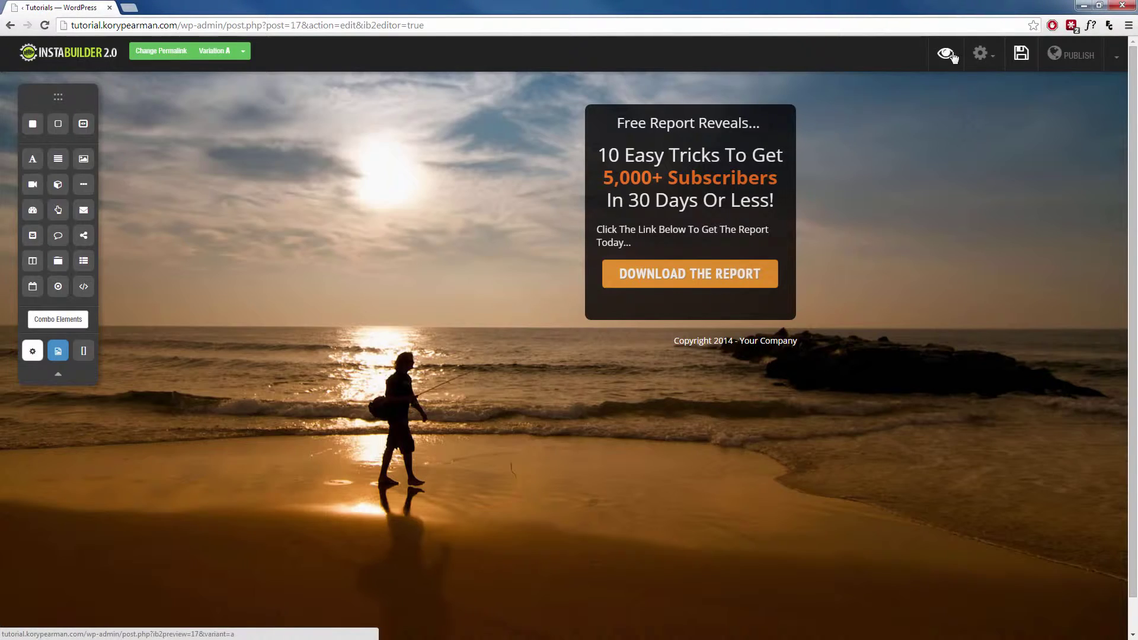
pyautogui.click(946, 54)
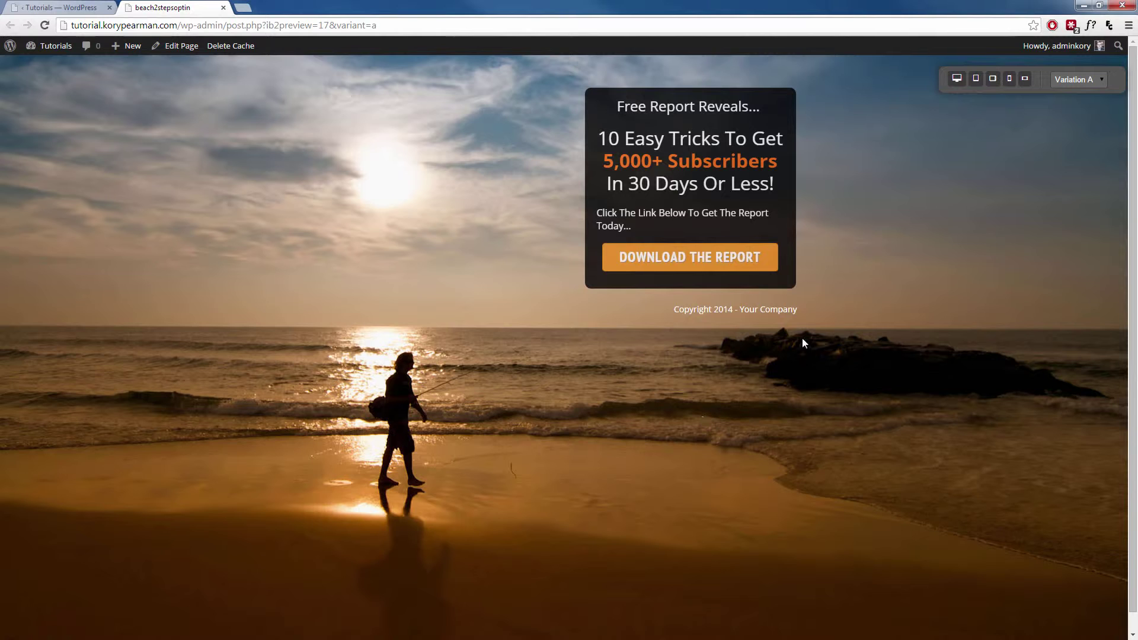
pyautogui.click(688, 263)
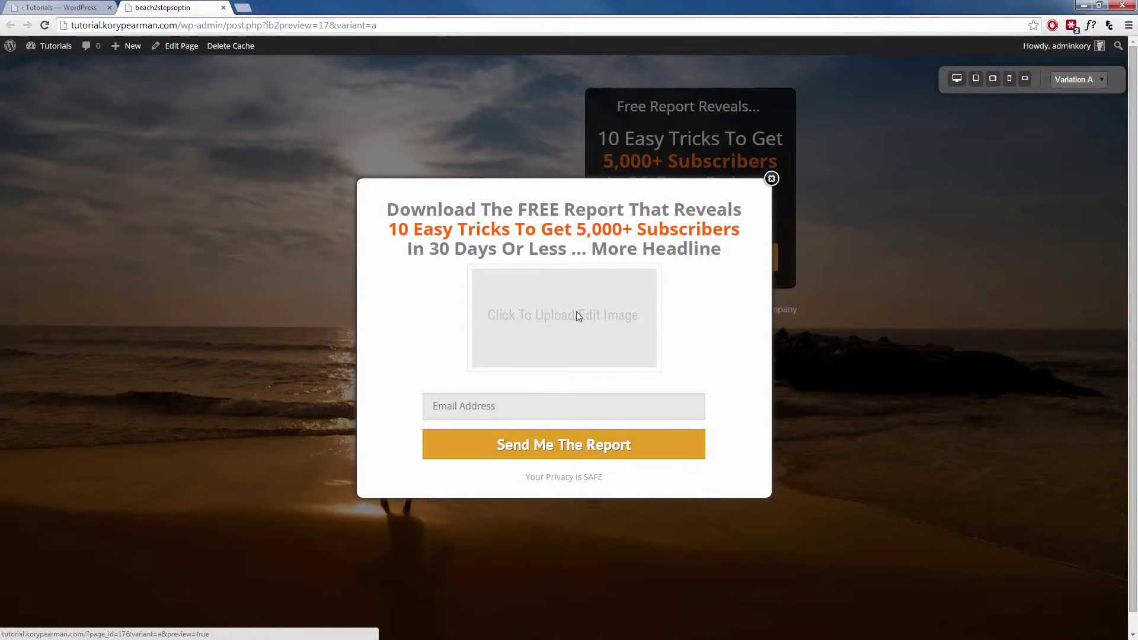
pyautogui.click(478, 408)
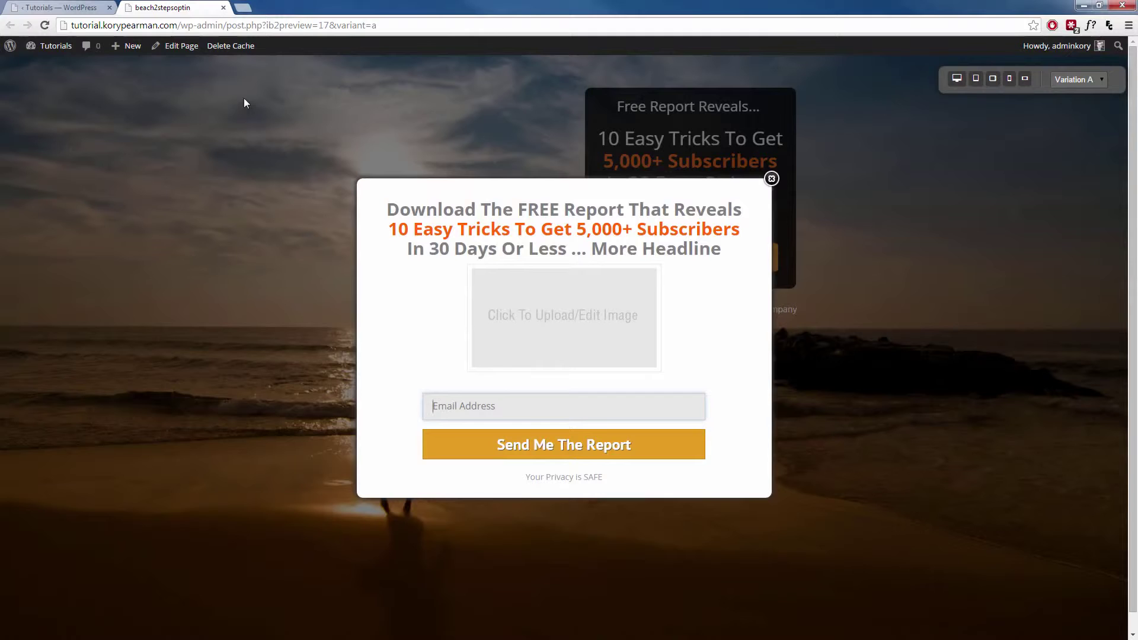
# Step: Close the preview tab and exit the editor back to the dashboard
pyautogui.click(224, 8)
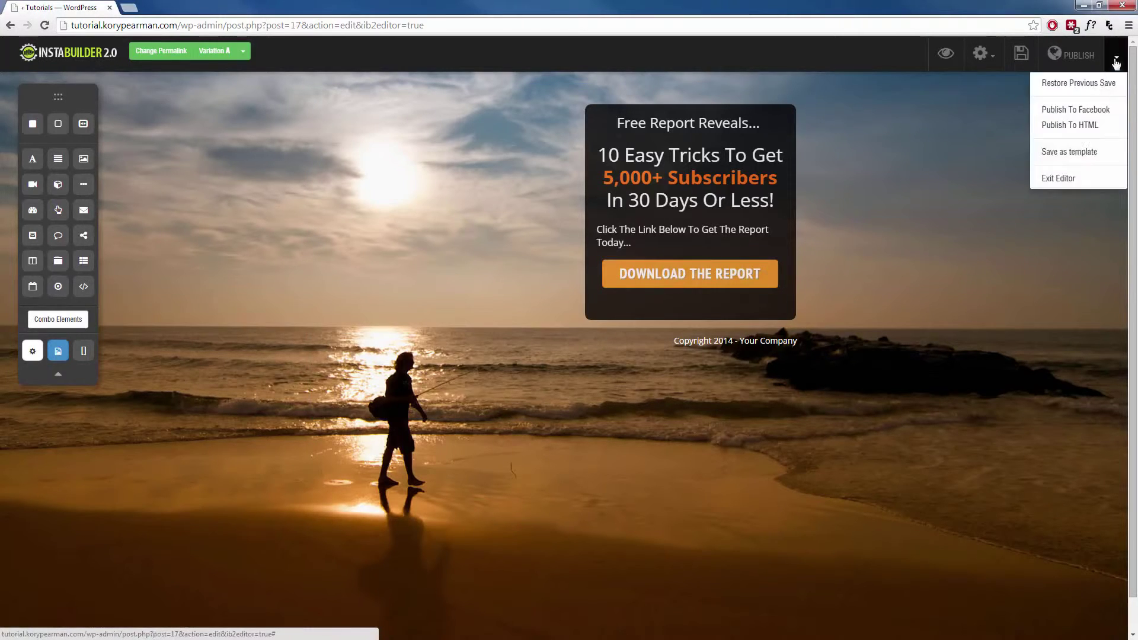
pyautogui.click(1064, 178)
pyautogui.press('Return')
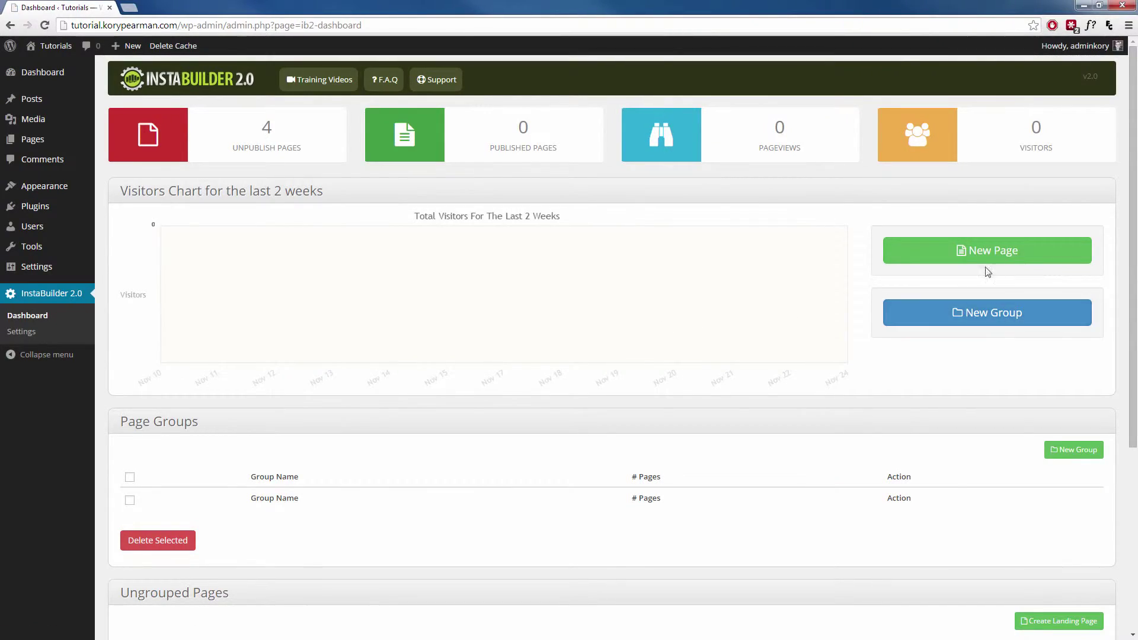
# Step: Start another new page using Create From Scratch instead of a template
pyautogui.click(982, 251)
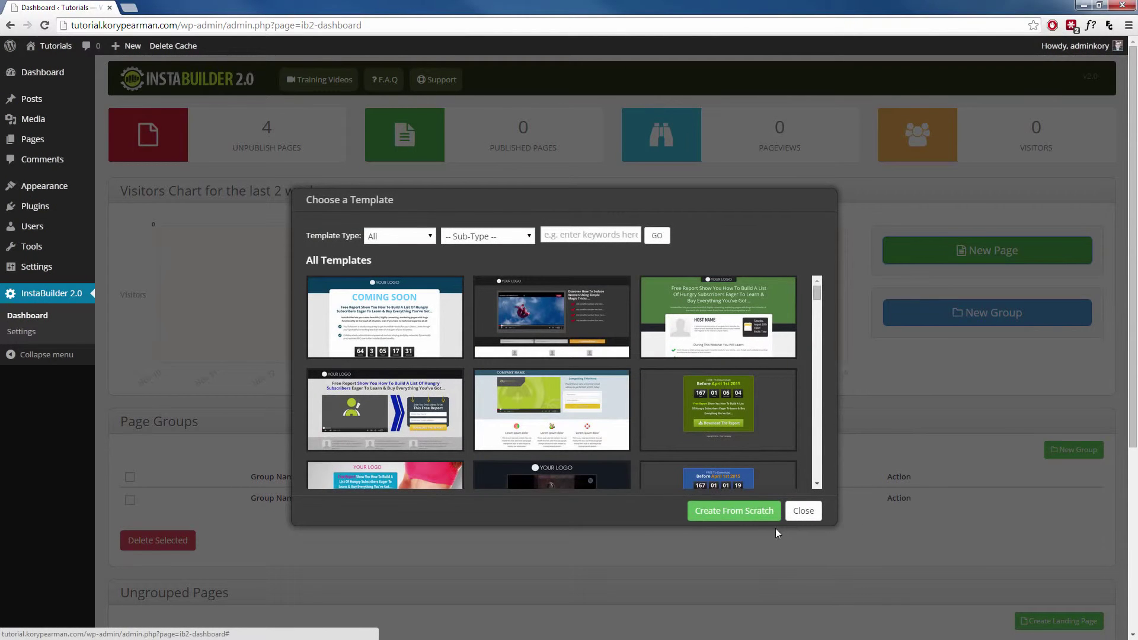
pyautogui.click(746, 515)
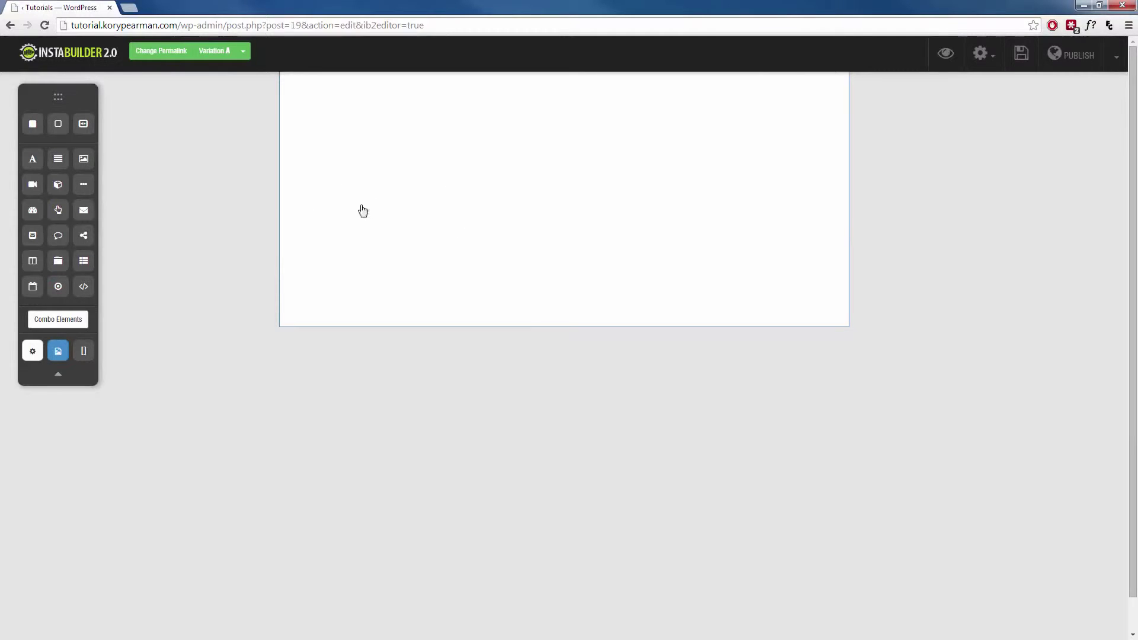
# Step: Add a title, paragraph, video placeholder and Click Here button to the blank page
pyautogui.moveTo(33, 159); pyautogui.dragTo(498, 140)
pyautogui.moveTo(58, 159); pyautogui.dragTo(338, 132)
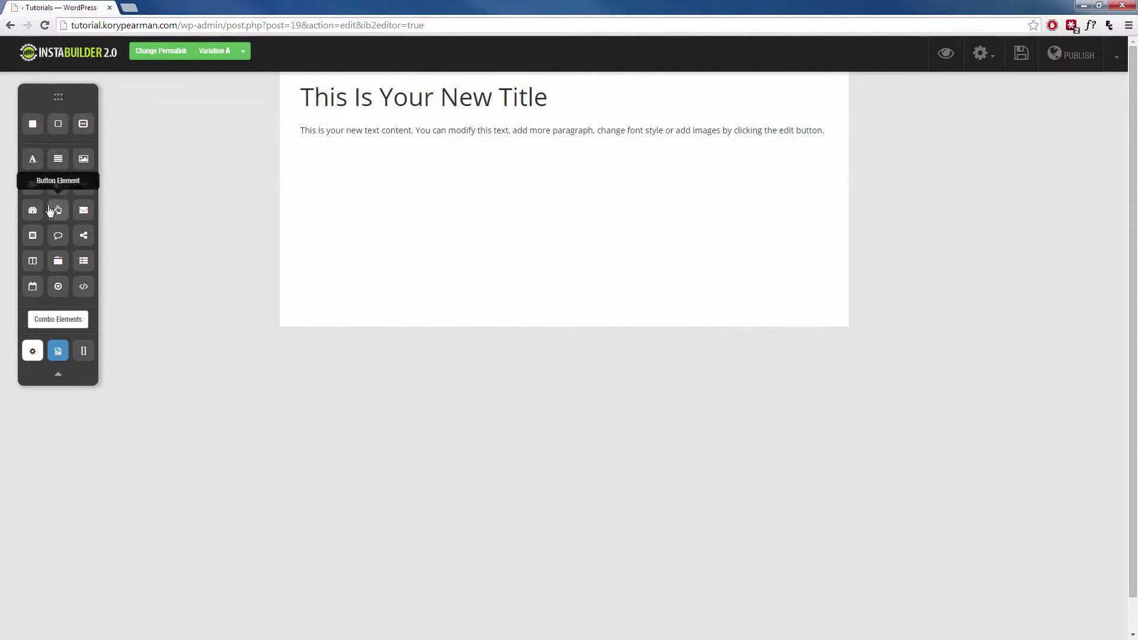
pyautogui.moveTo(33, 185); pyautogui.dragTo(392, 205)
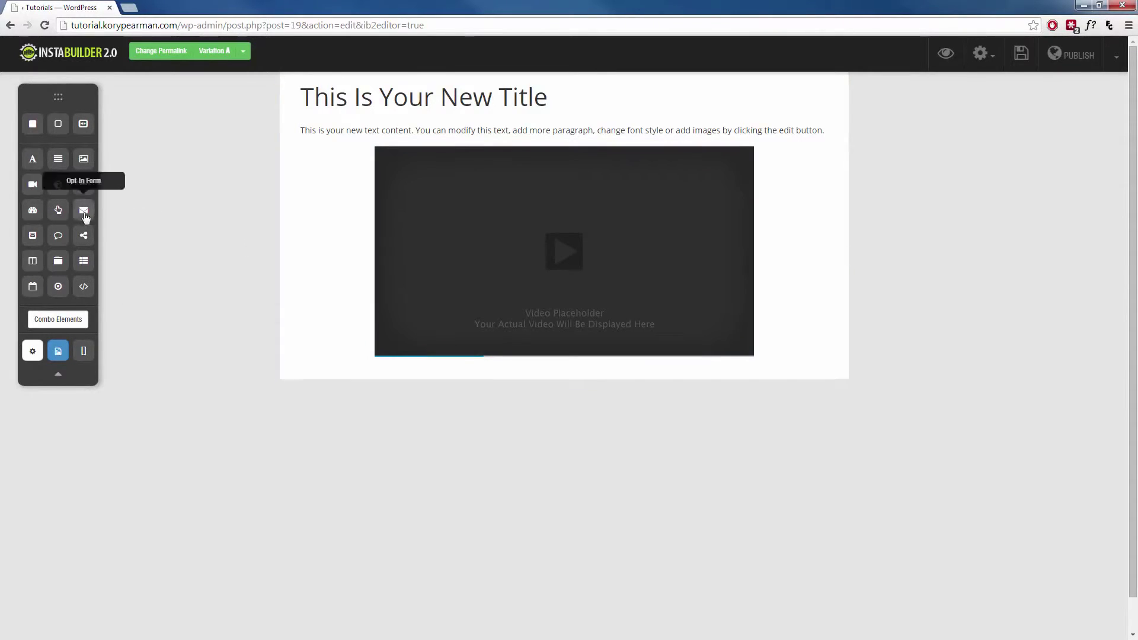
pyautogui.moveTo(59, 212); pyautogui.dragTo(532, 369)
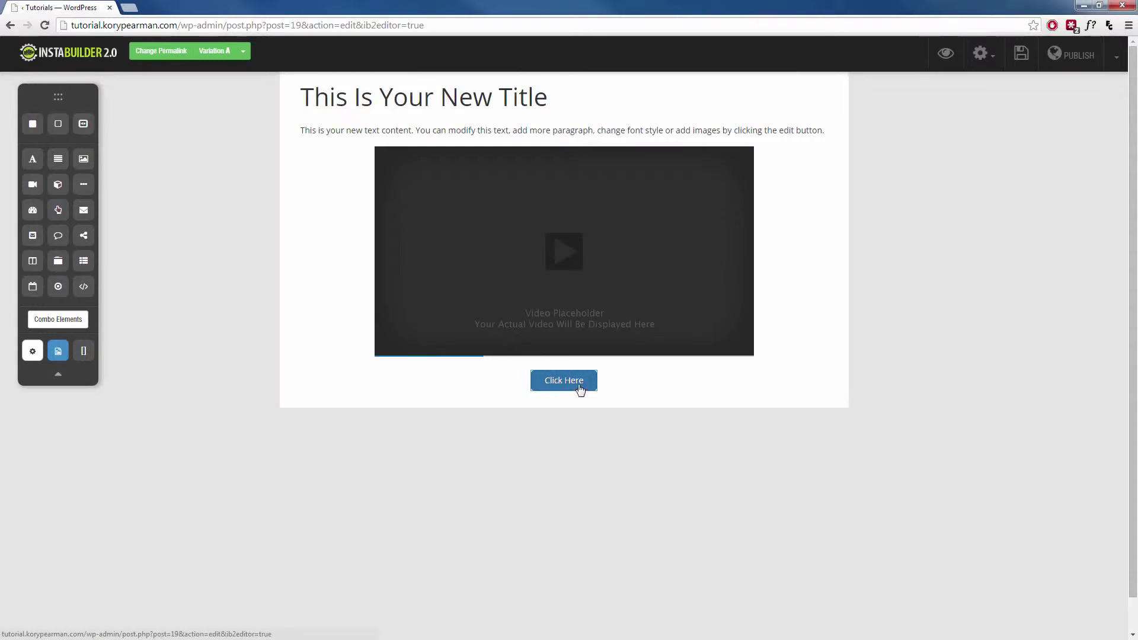
pyautogui.moveTo(580, 390)
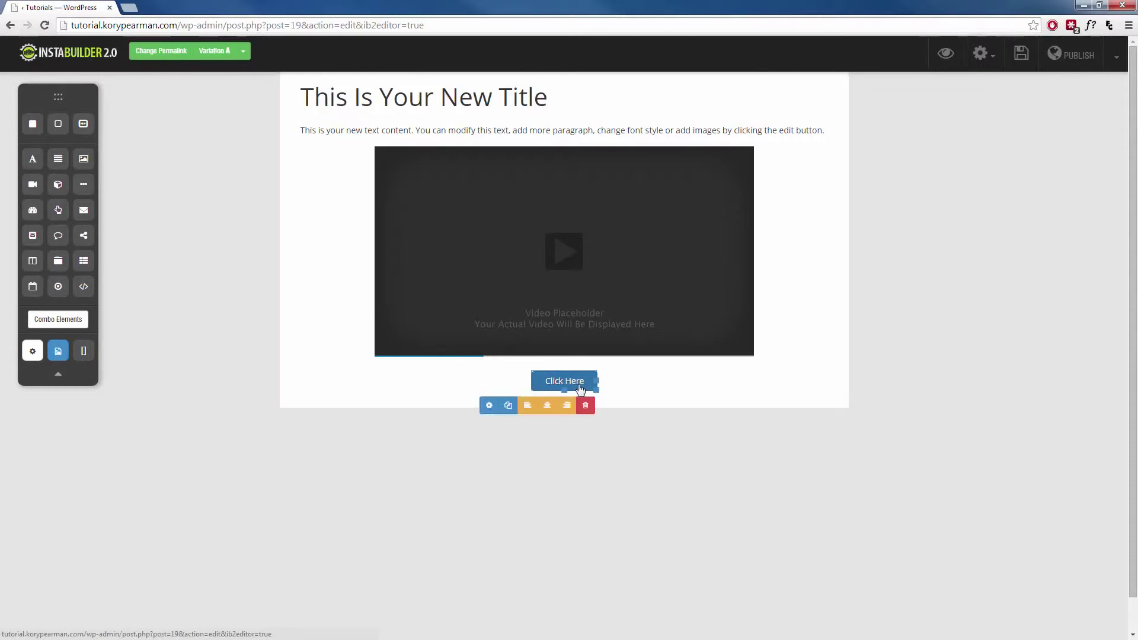
# Step: Set the Click Here button's Target Link Type to PopUp and open its empty popup for editing
pyautogui.click(488, 406)
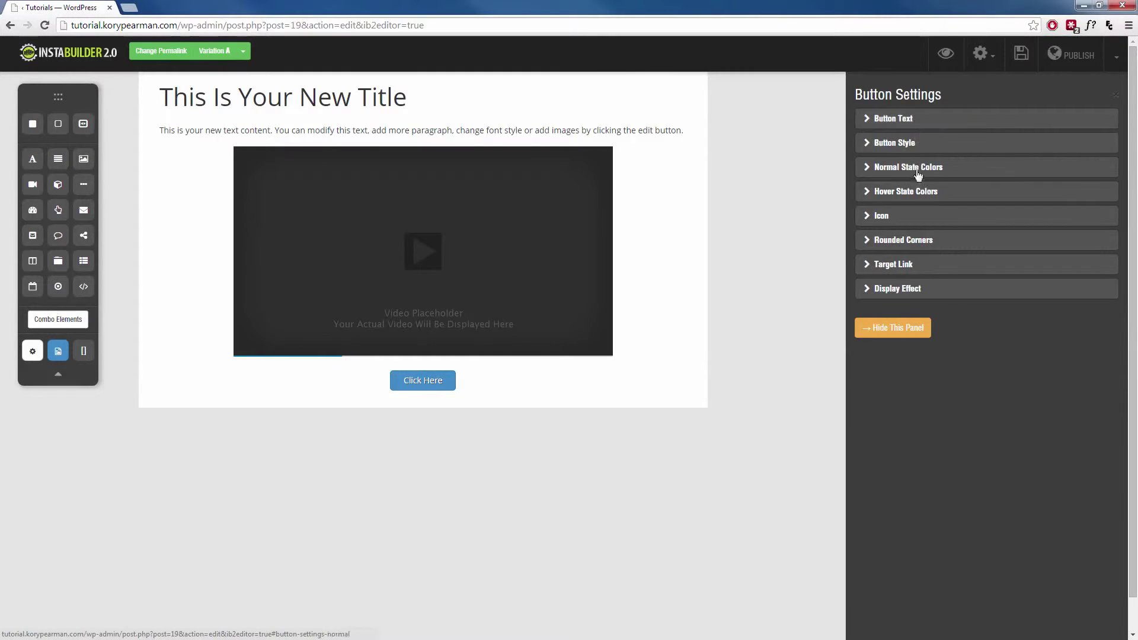
pyautogui.click(869, 266)
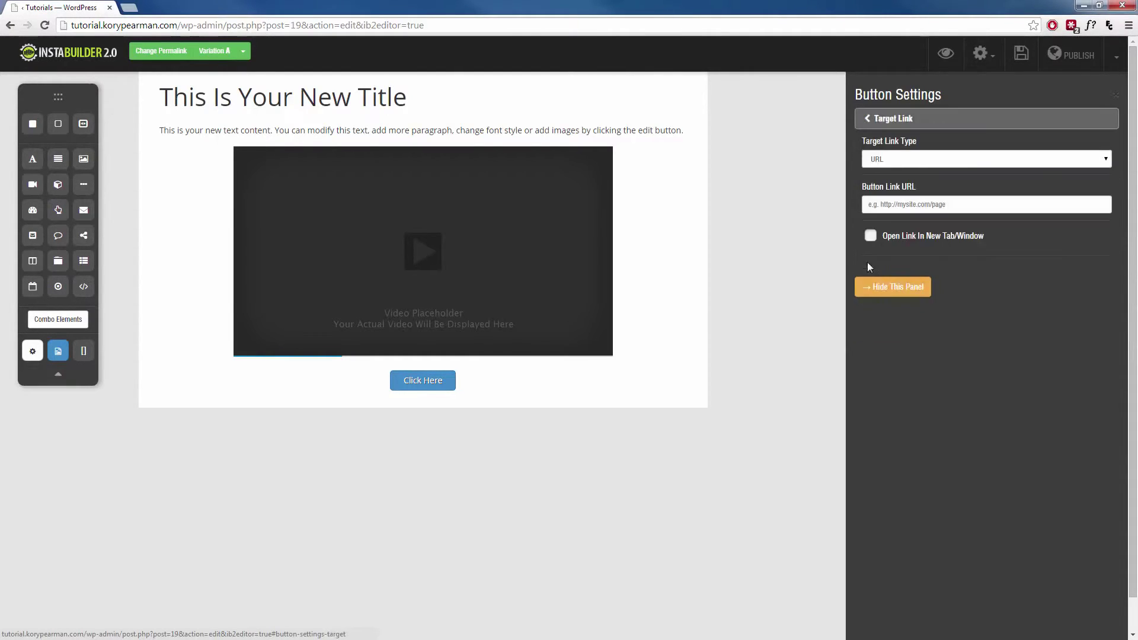
pyautogui.click(967, 160)
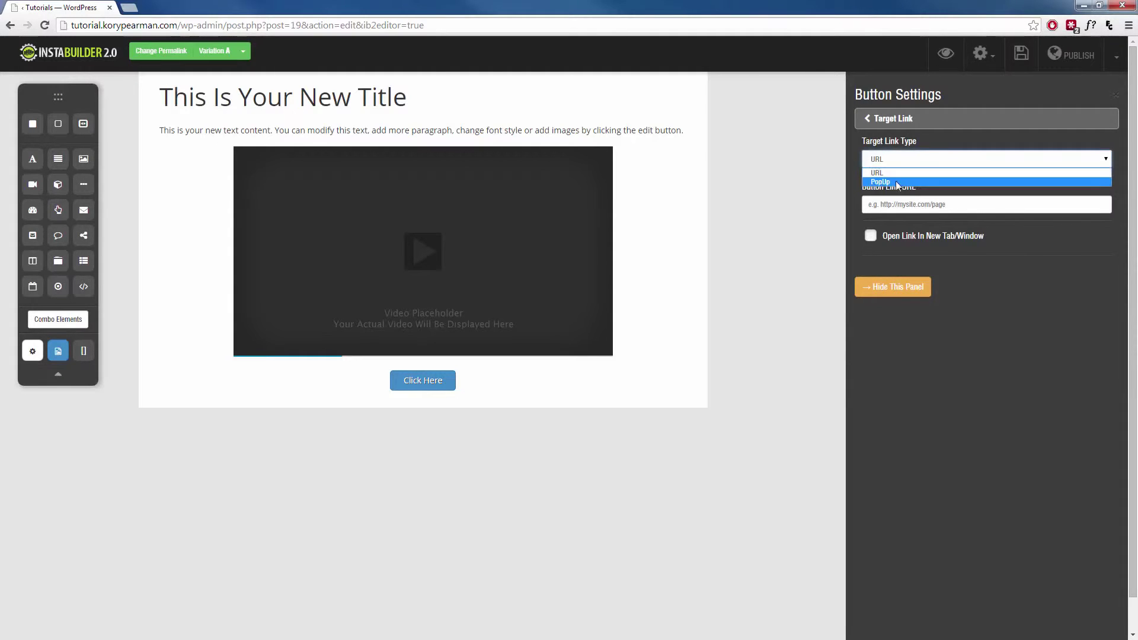
pyautogui.click(895, 182)
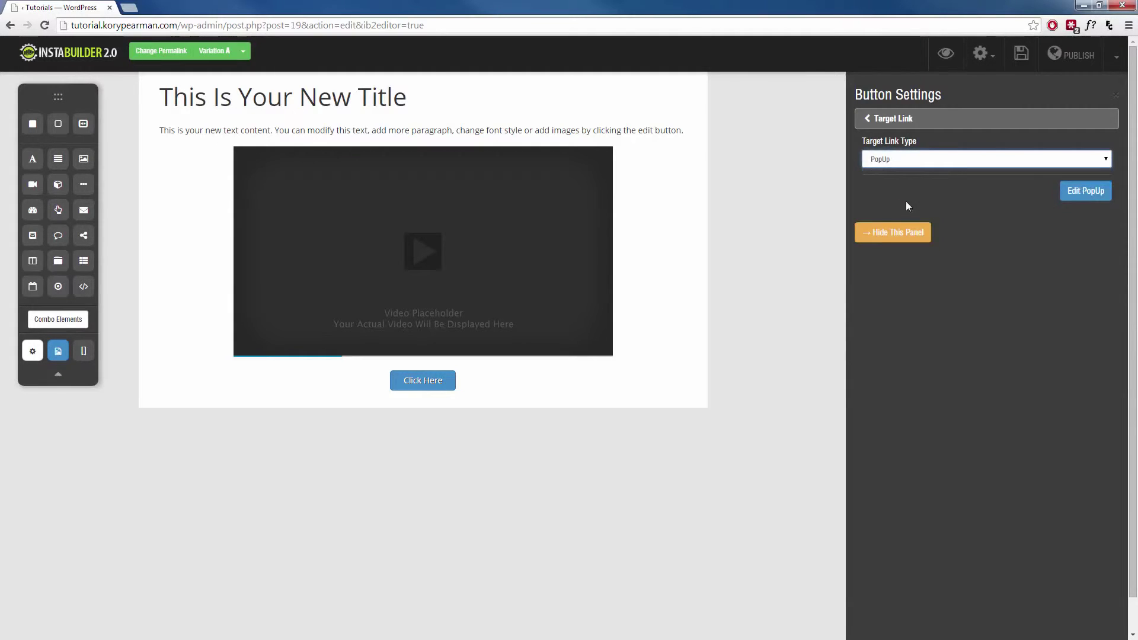
pyautogui.click(1085, 192)
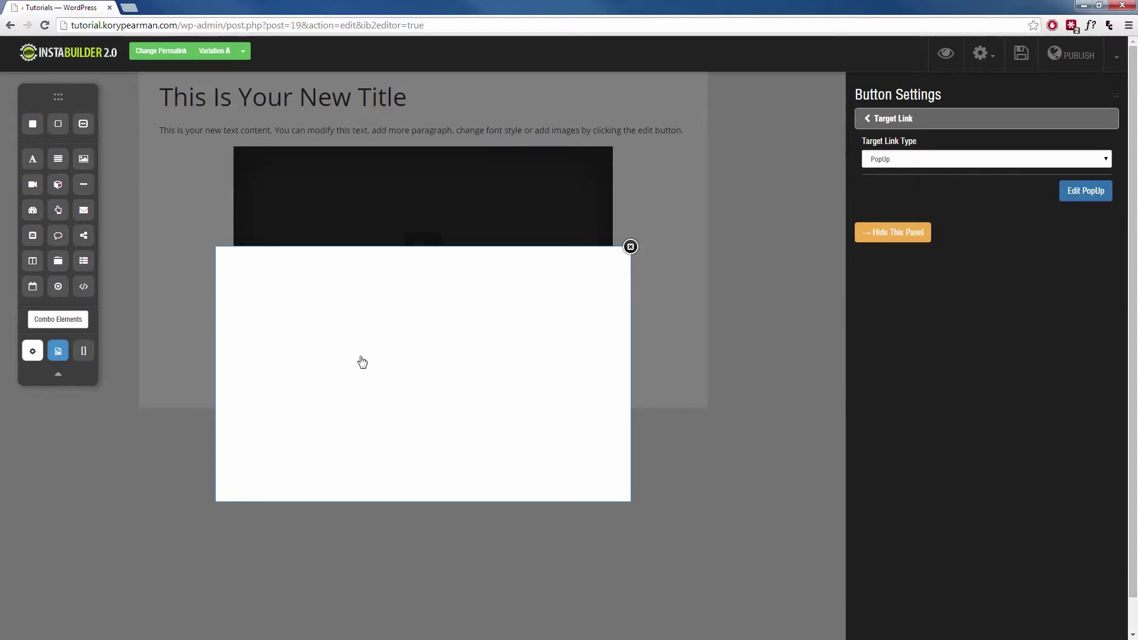
# Step: Add a title, an image placeholder, a paragraph and an opt-in form to the popup
pyautogui.moveTo(33, 159); pyautogui.dragTo(186, 282)
pyautogui.moveTo(84, 159); pyautogui.dragTo(350, 333)
pyautogui.moveTo(58, 159); pyautogui.dragTo(317, 396)
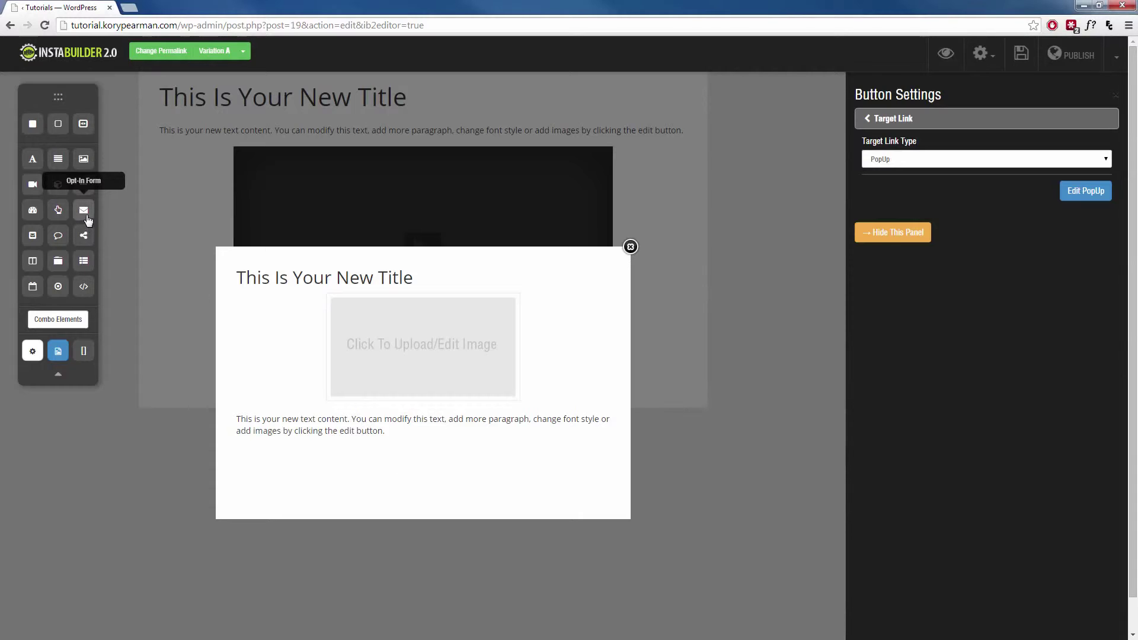
pyautogui.moveTo(83, 217); pyautogui.dragTo(401, 477)
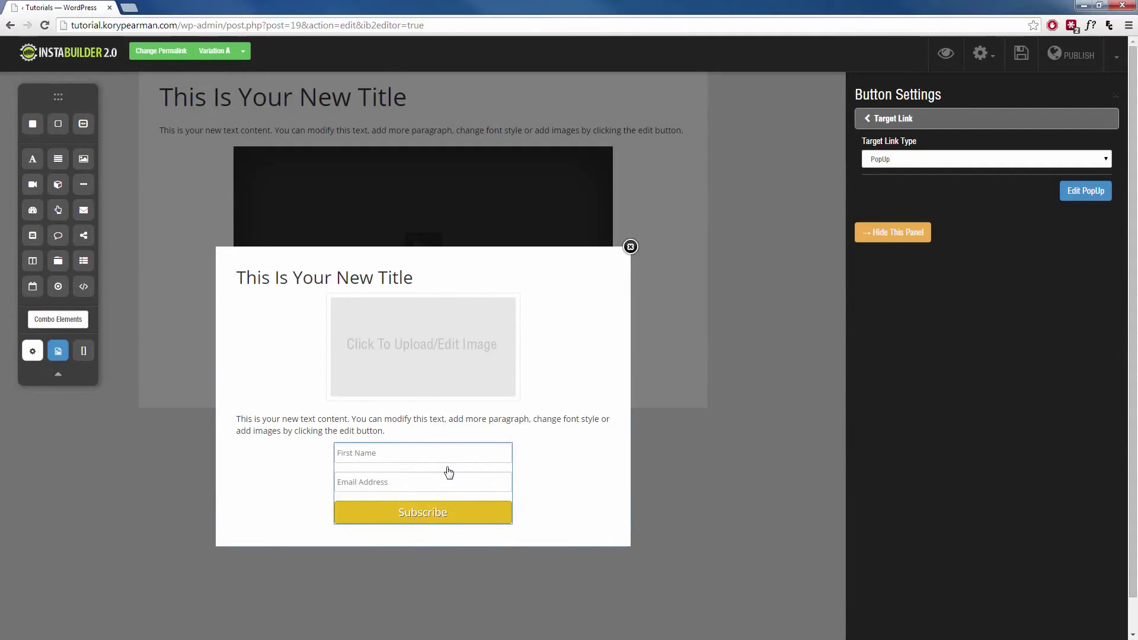
# Step: Hide the First Name field in the opt-in form's Manage Fields and save, leaving only Email Address
pyautogui.moveTo(490, 511)
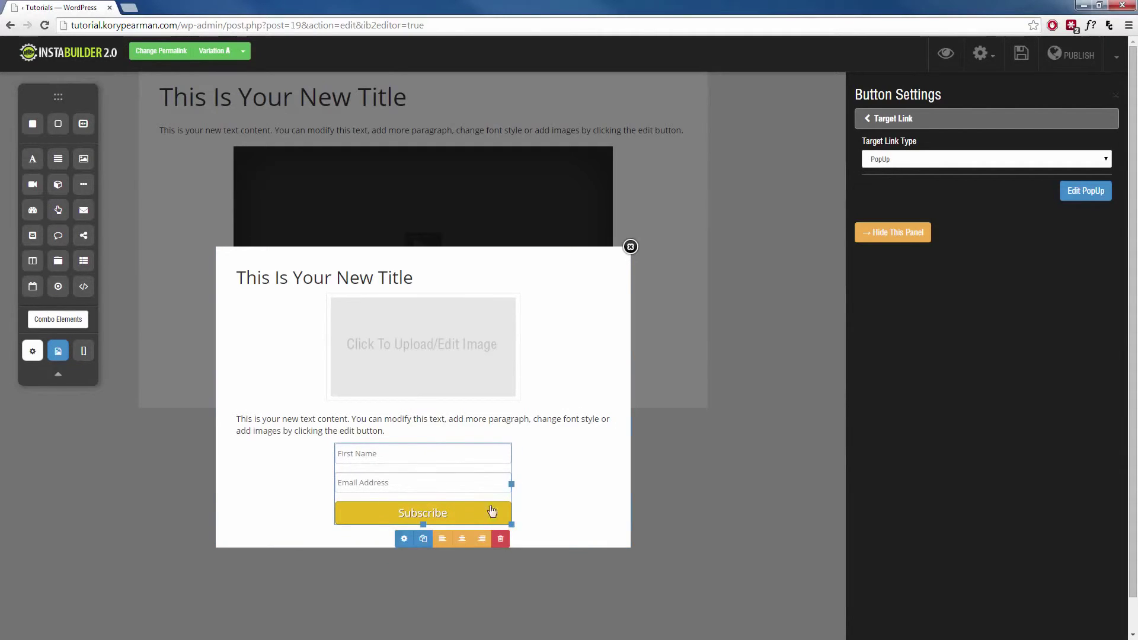
pyautogui.click(403, 540)
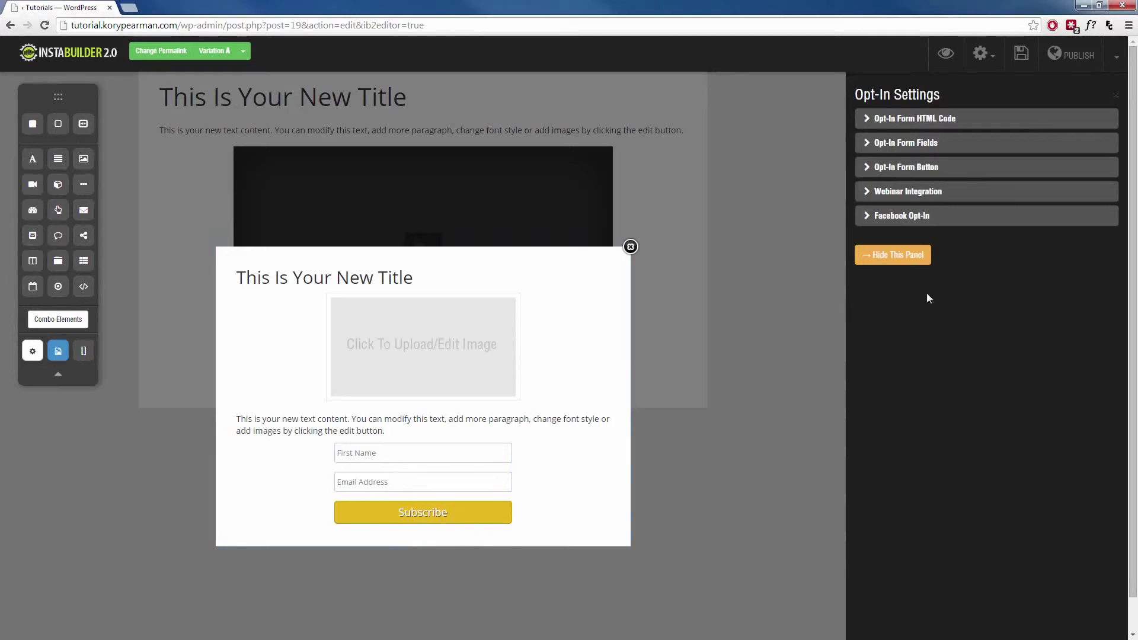
pyautogui.click(930, 123)
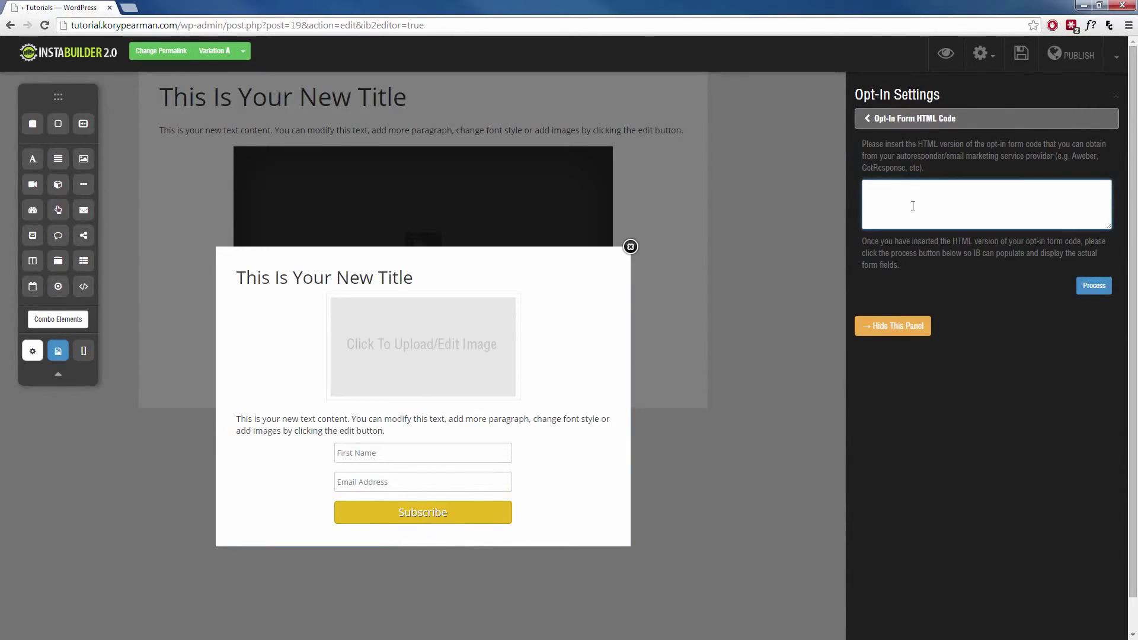
pyautogui.click(903, 126)
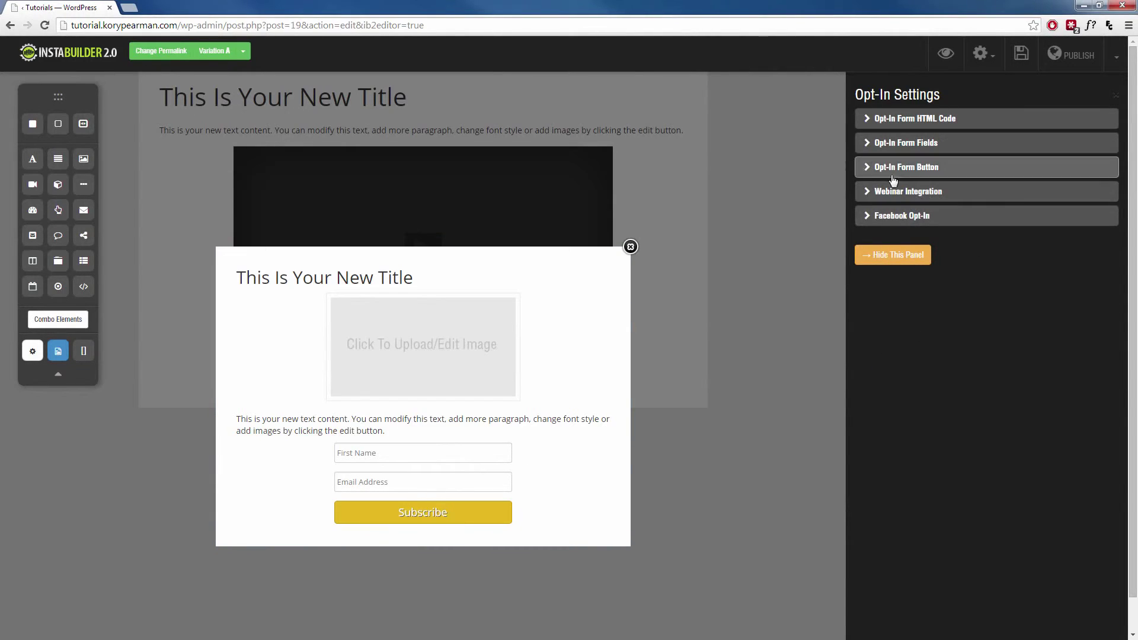
pyautogui.click(935, 144)
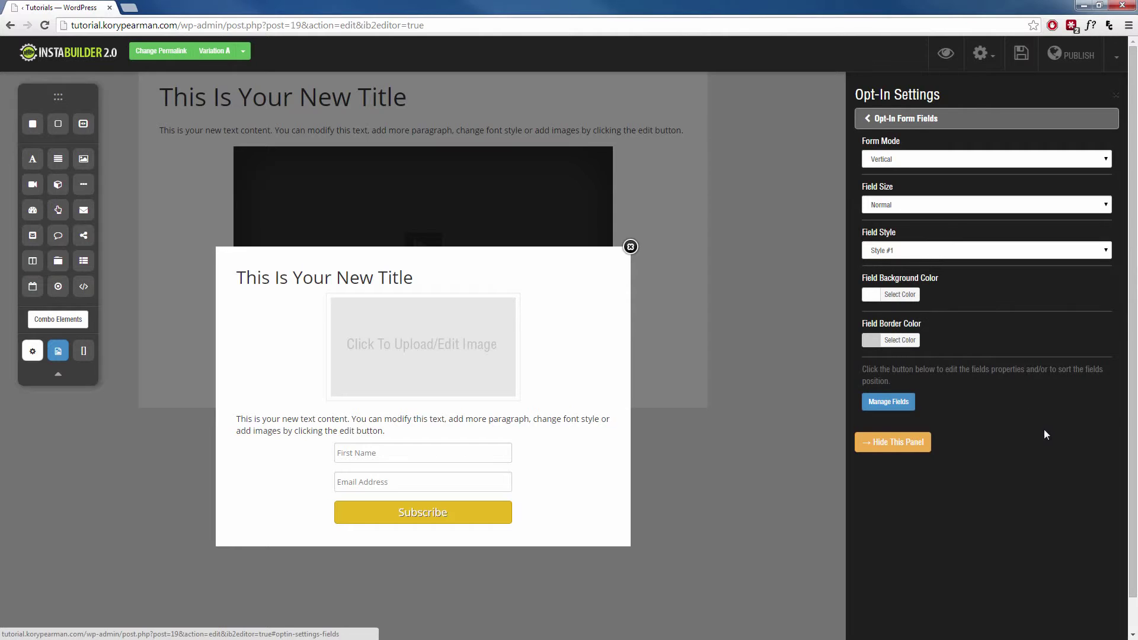
pyautogui.click(903, 405)
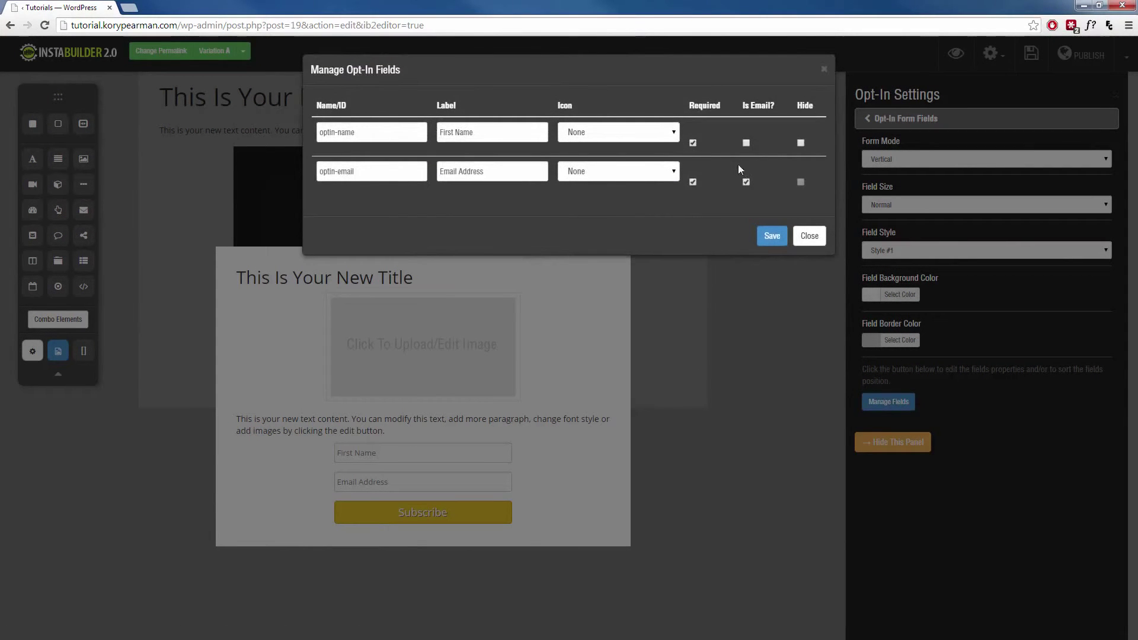
pyautogui.click(801, 143)
pyautogui.click(773, 236)
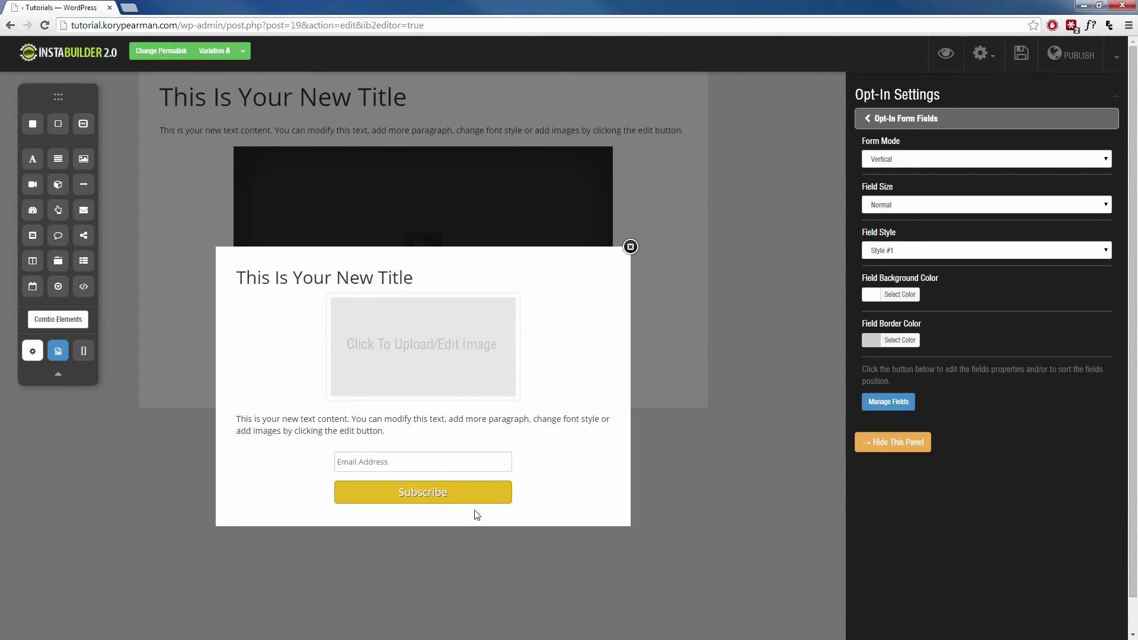
pyautogui.click(898, 111)
# Step: Make the opt-in submit button an Image Button using the pre-made Get Instant Access image
pyautogui.click(912, 168)
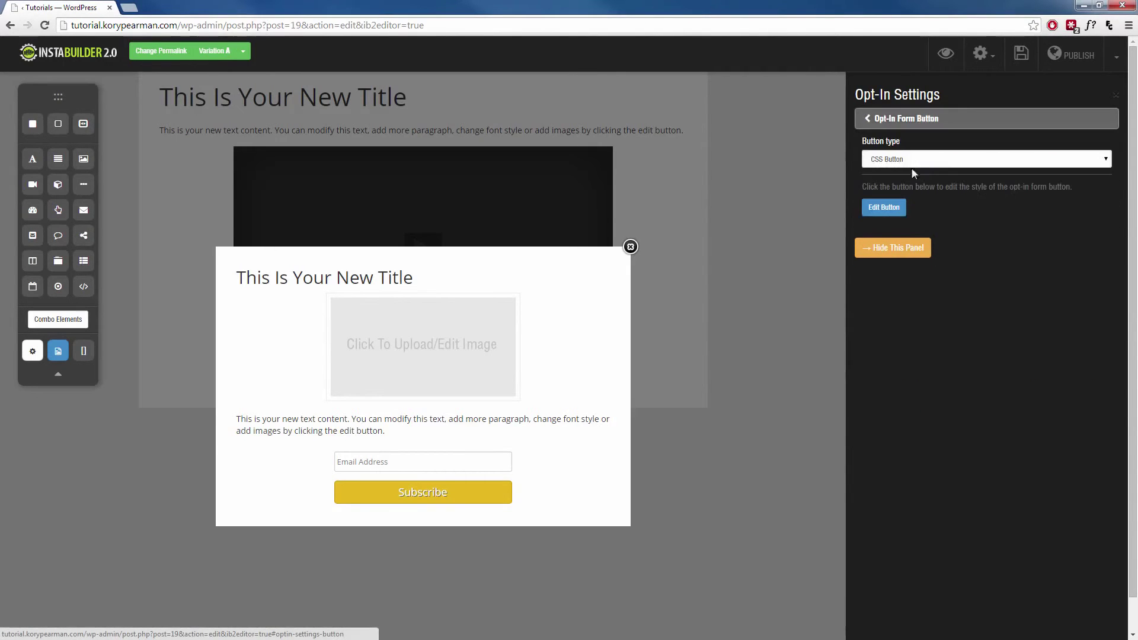
pyautogui.click(887, 210)
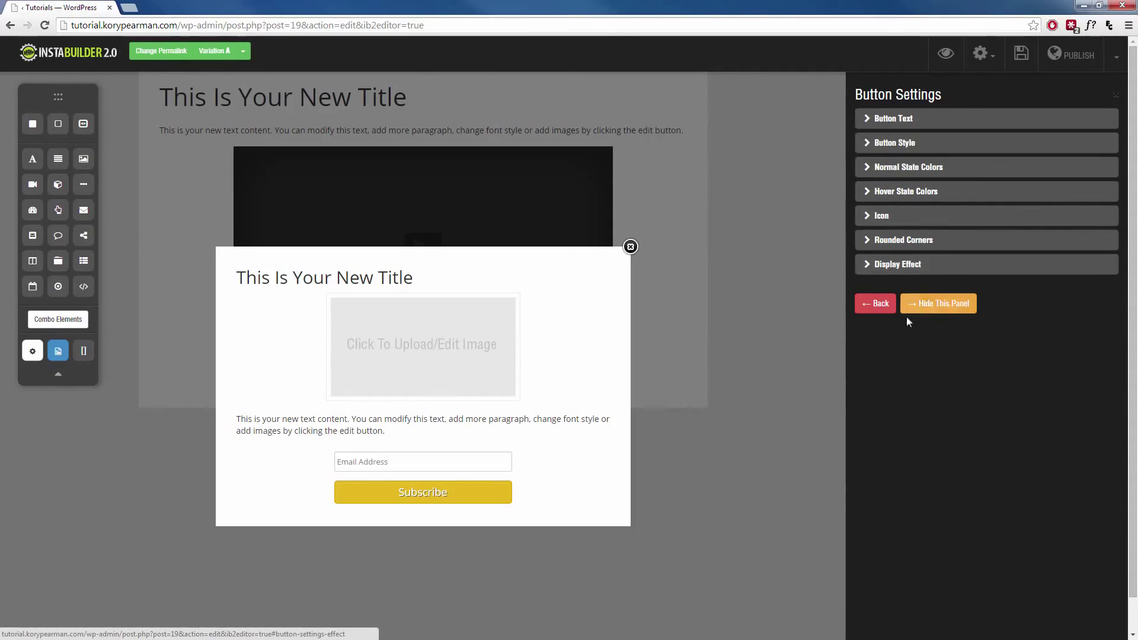
pyautogui.click(881, 304)
pyautogui.click(948, 165)
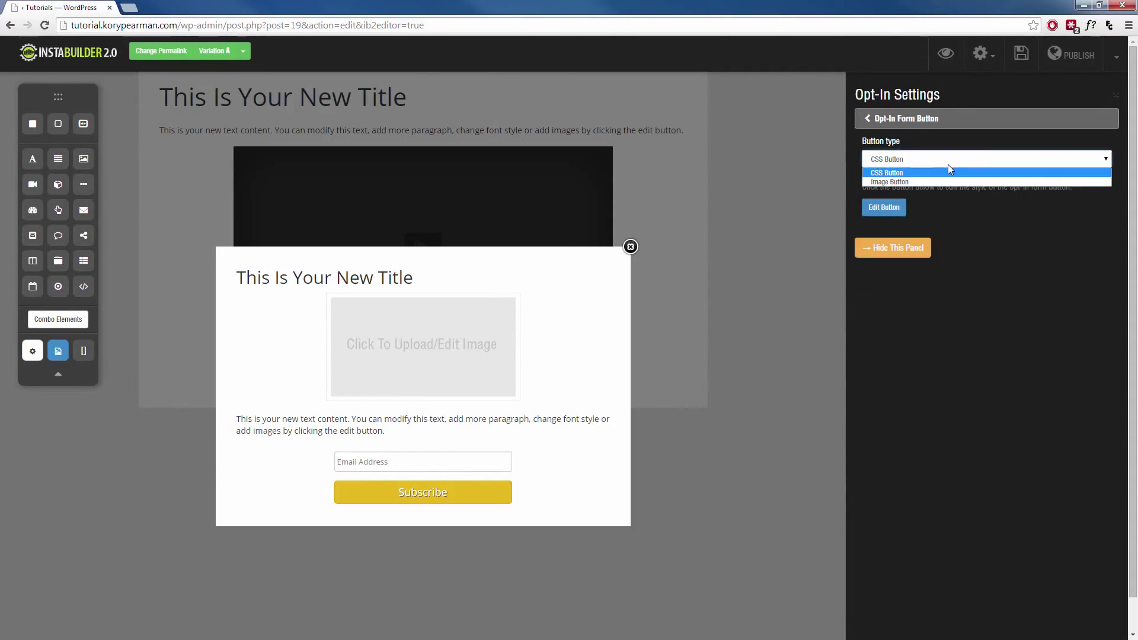
pyautogui.click(923, 180)
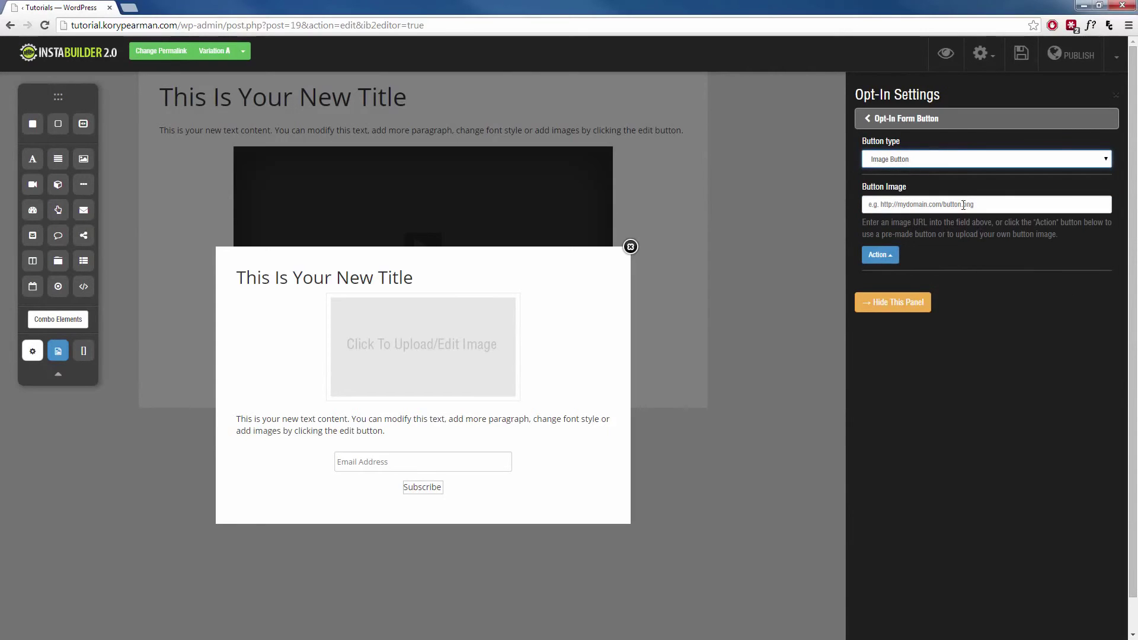
pyautogui.click(892, 256)
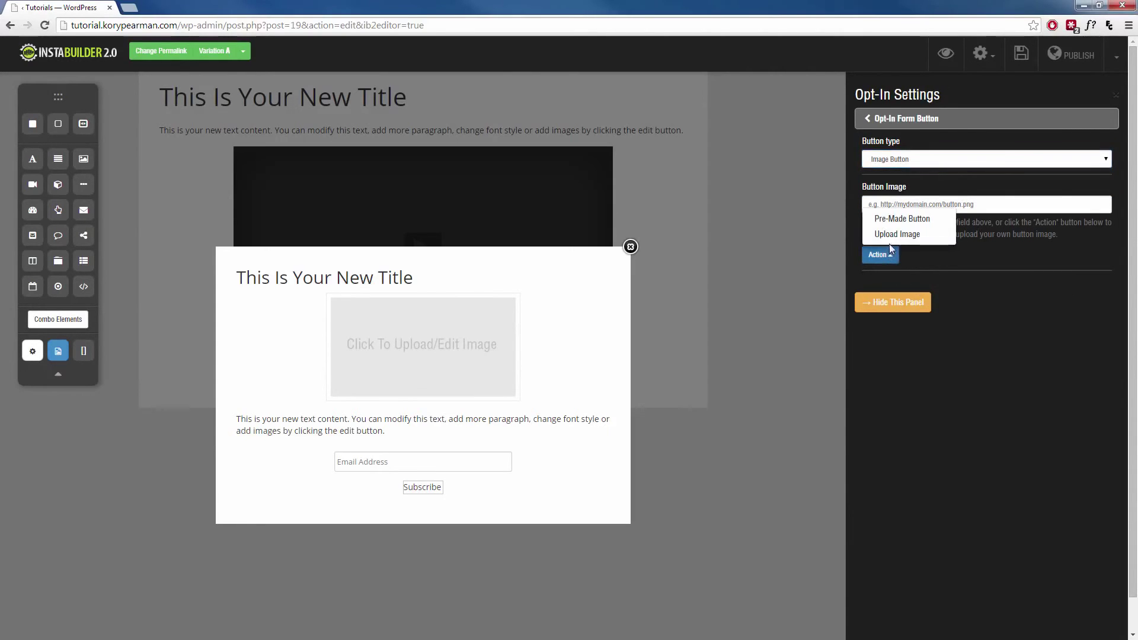
pyautogui.click(904, 222)
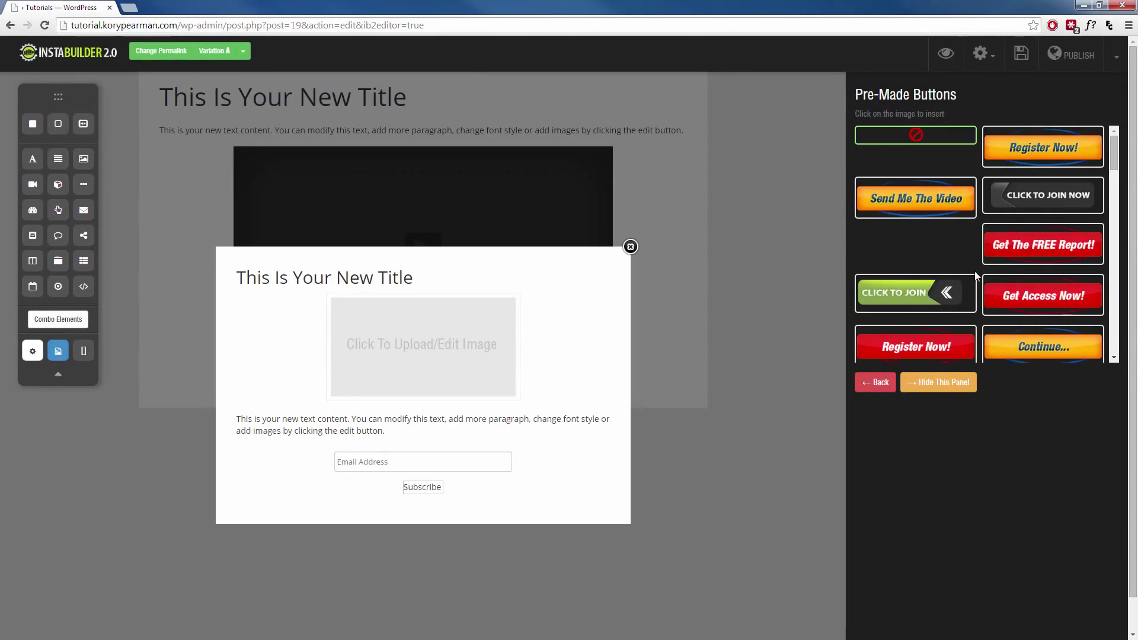
pyautogui.scroll(-3, 1008, 268)
pyautogui.scroll(-6, 1008, 268)
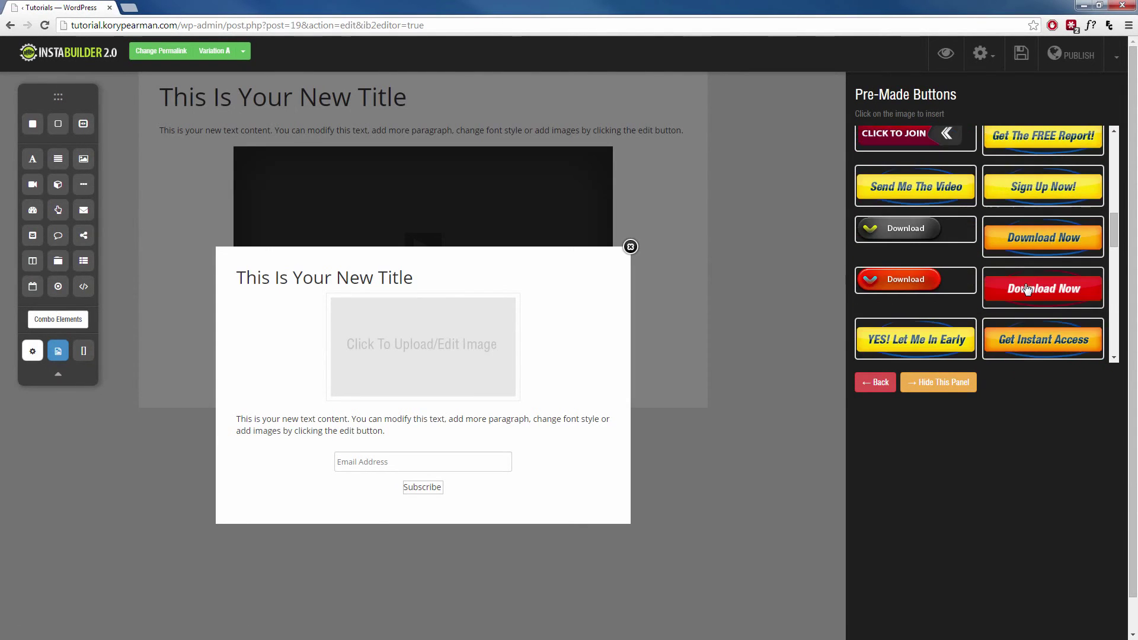
pyautogui.scroll(-8, 1027, 289)
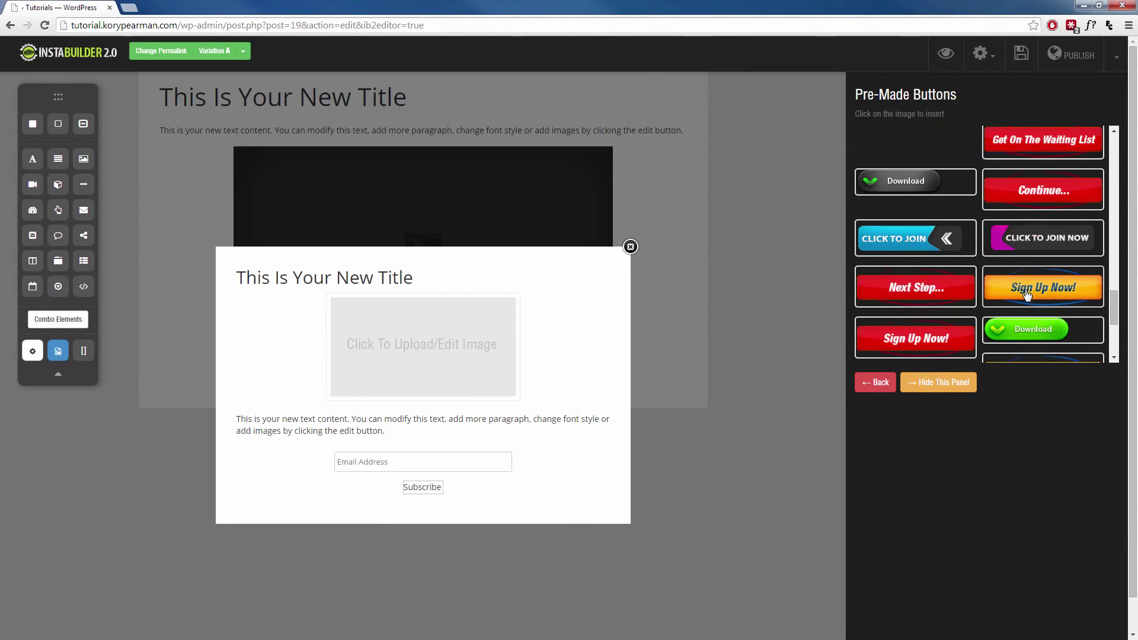
pyautogui.scroll(-2, 1026, 288)
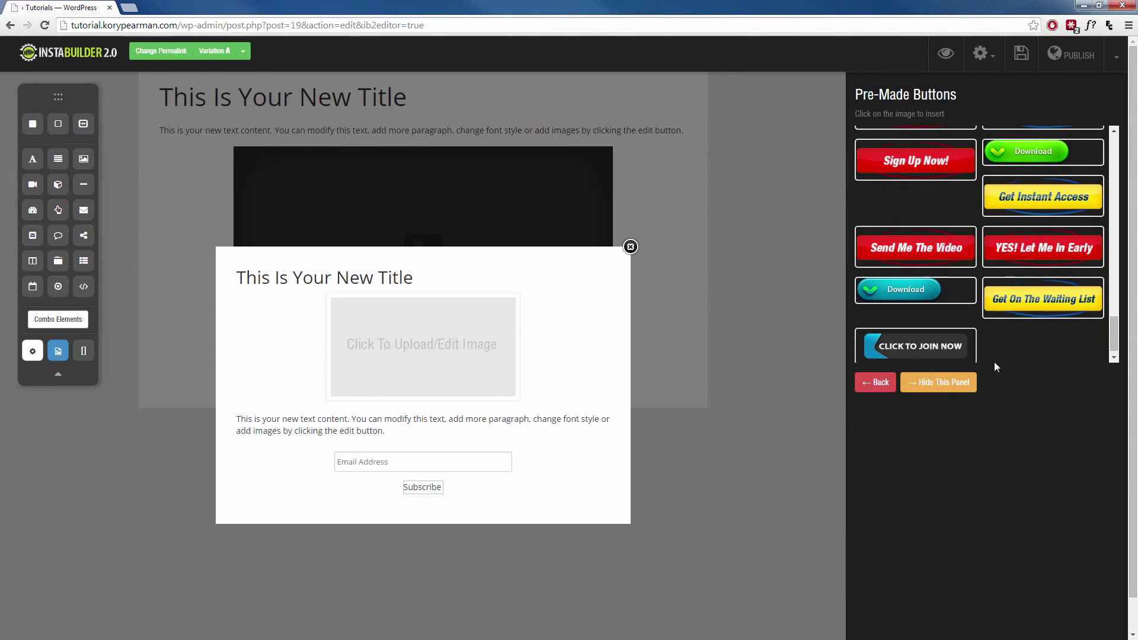
pyautogui.click(1029, 219)
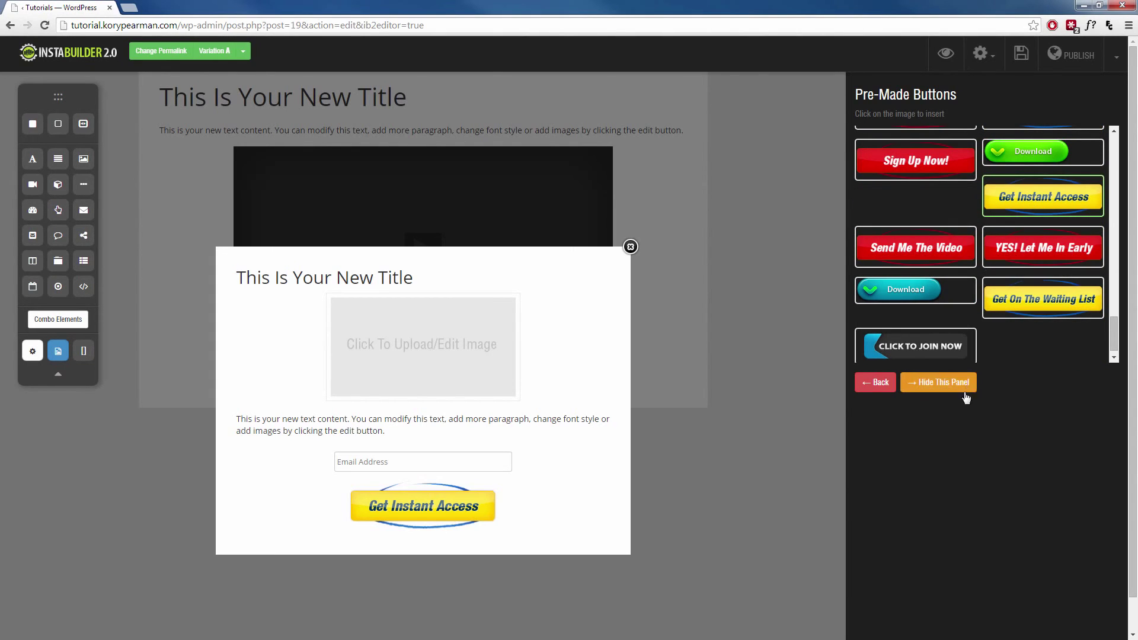
# Step: Save and preview the page, checking that the popup rejects an empty email on Get Instant Access
pyautogui.click(874, 382)
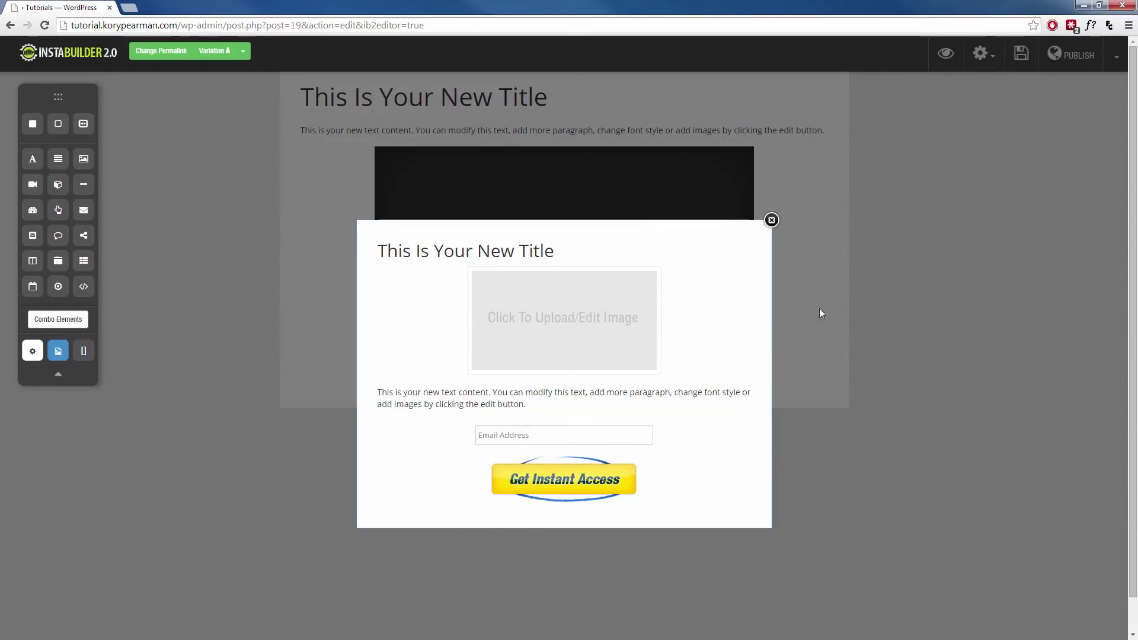
pyautogui.click(1022, 59)
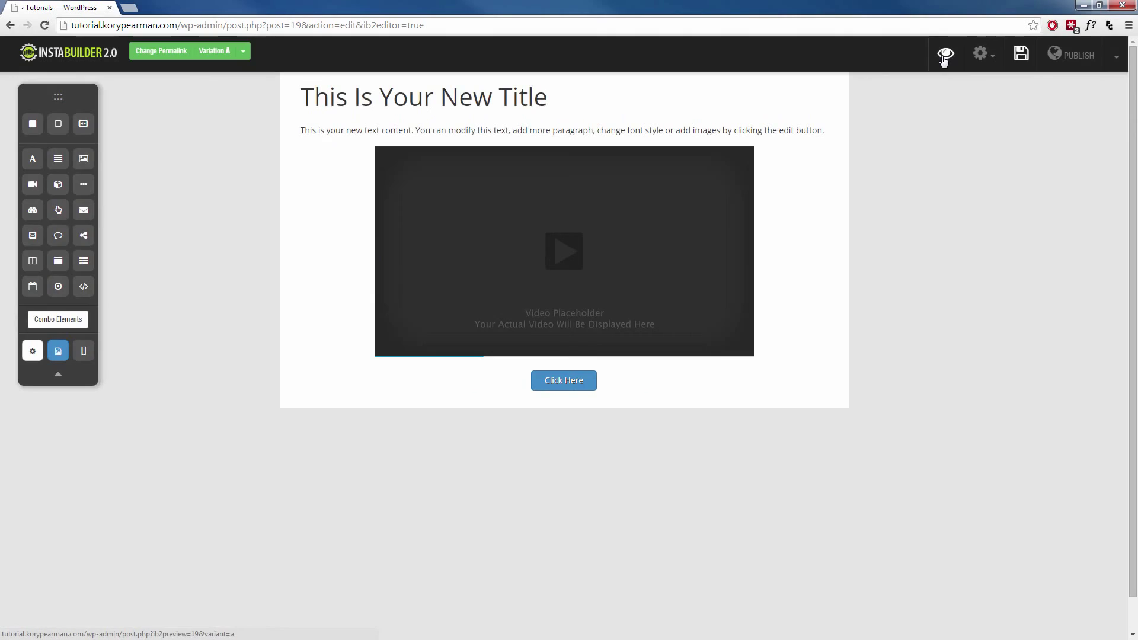
pyautogui.click(946, 53)
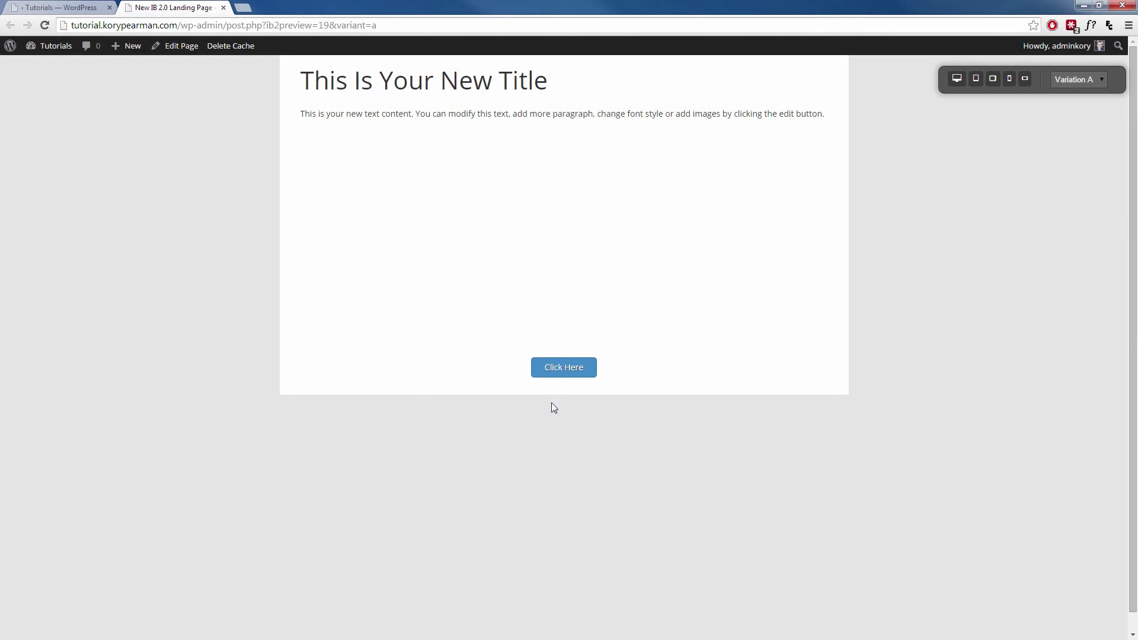
pyautogui.click(561, 370)
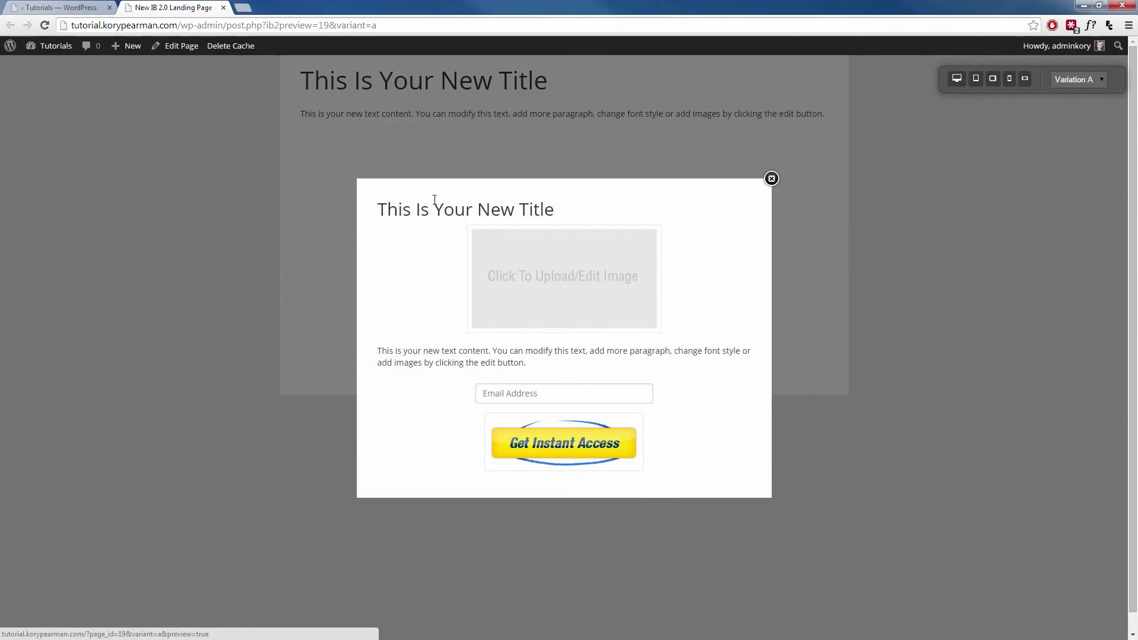
pyautogui.click(708, 427)
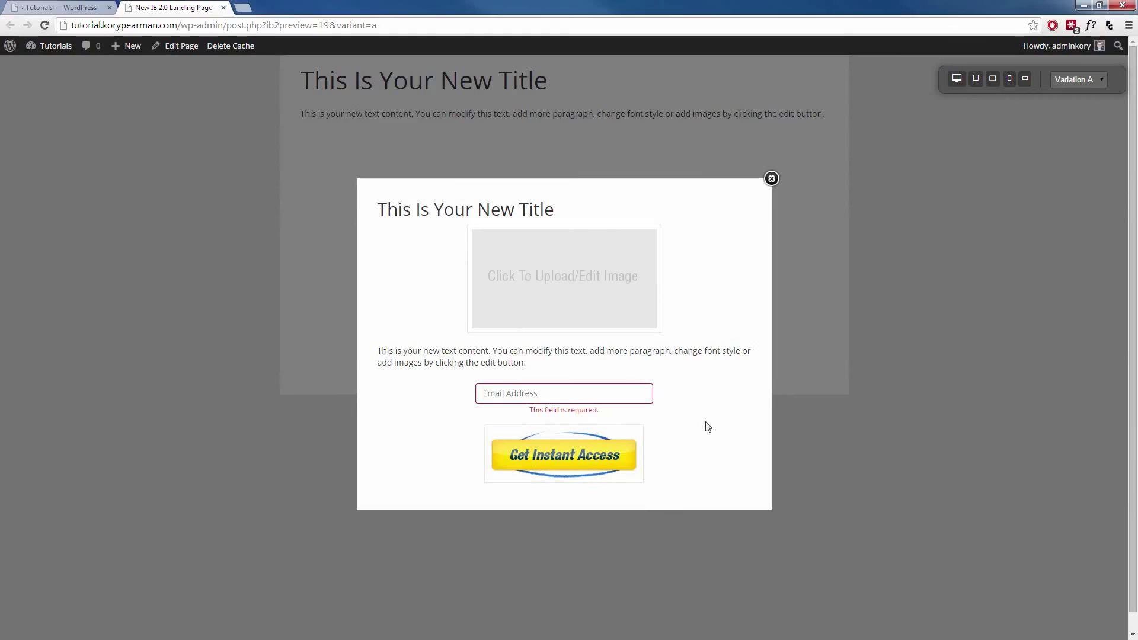